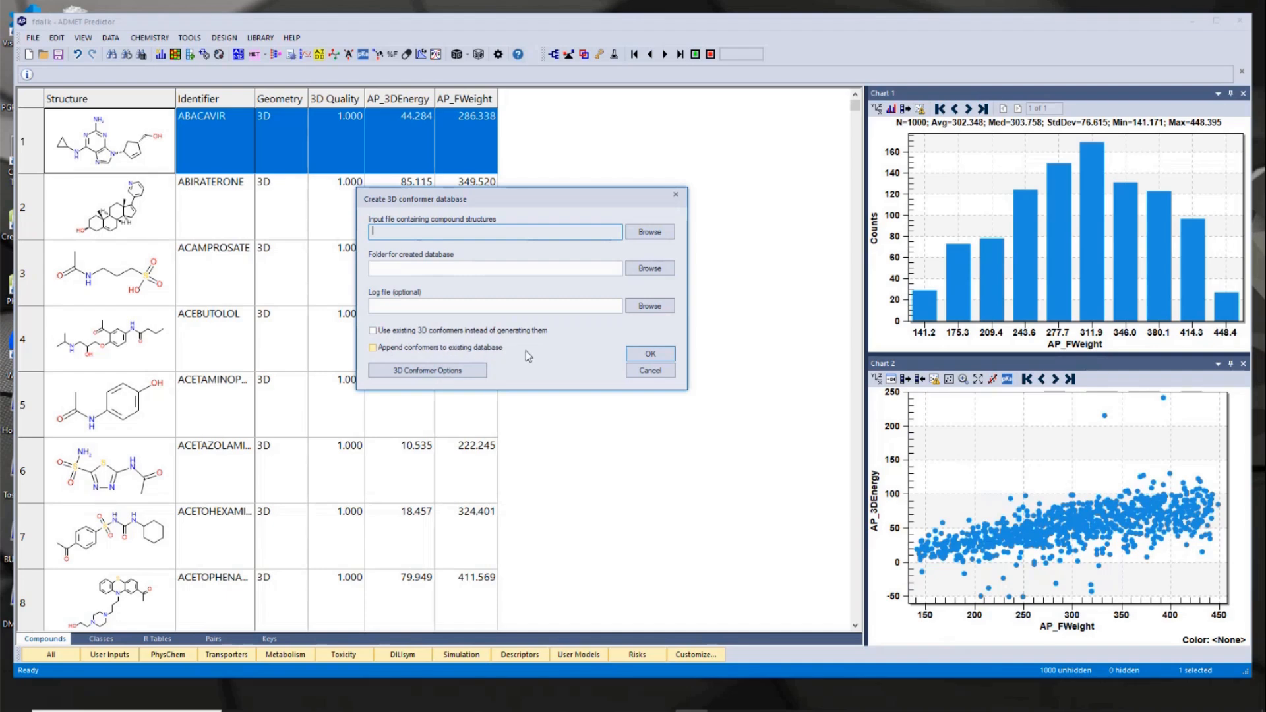
Review the 3D conformer generation options for creating a conformer database, and leave without changing anything or creating a database.
{"action": "left_click", "coordinate": [470, 373]}
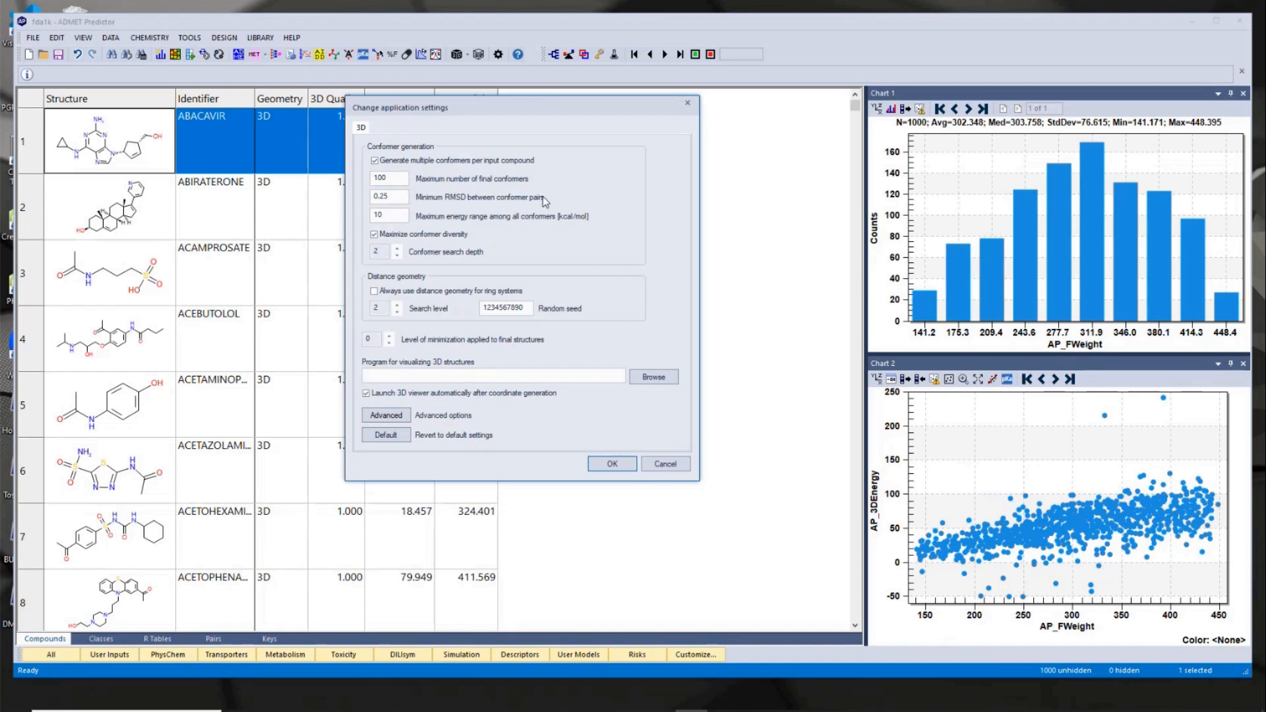
{"action": "mouse_move", "coordinate": [473, 165]}
{"action": "left_click", "coordinate": [670, 464]}
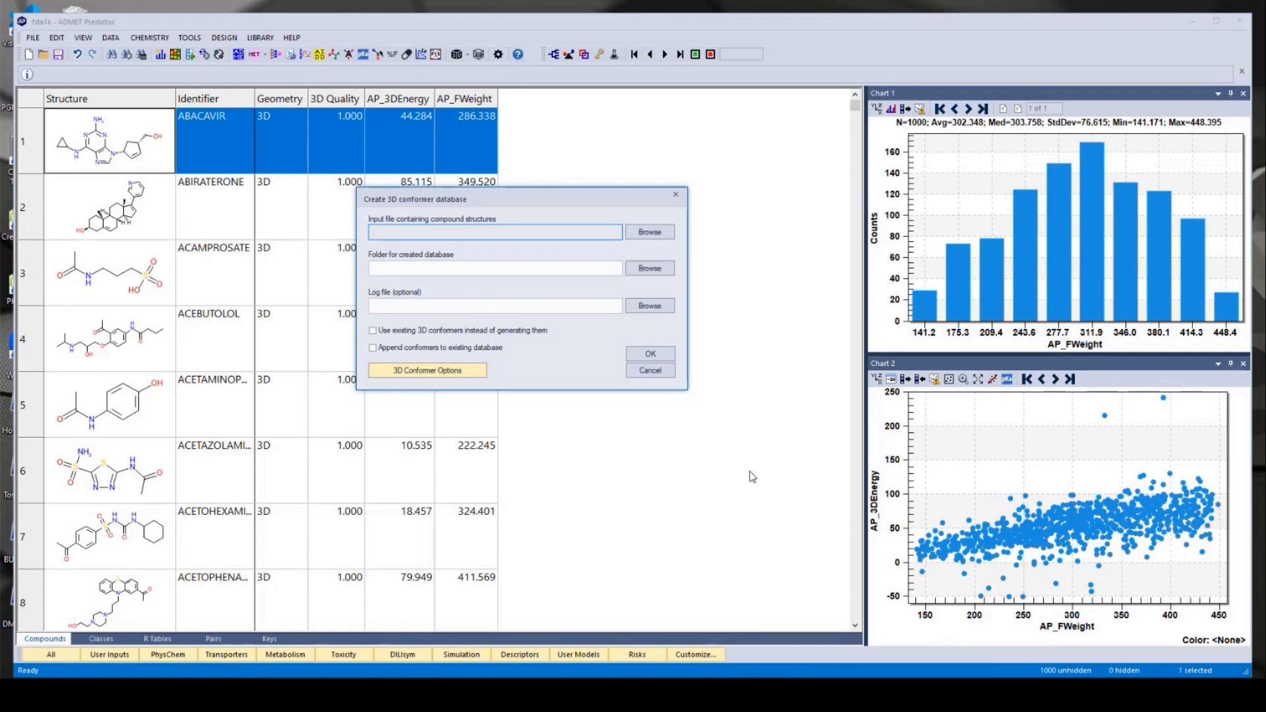
{"action": "left_click", "coordinate": [667, 372]}
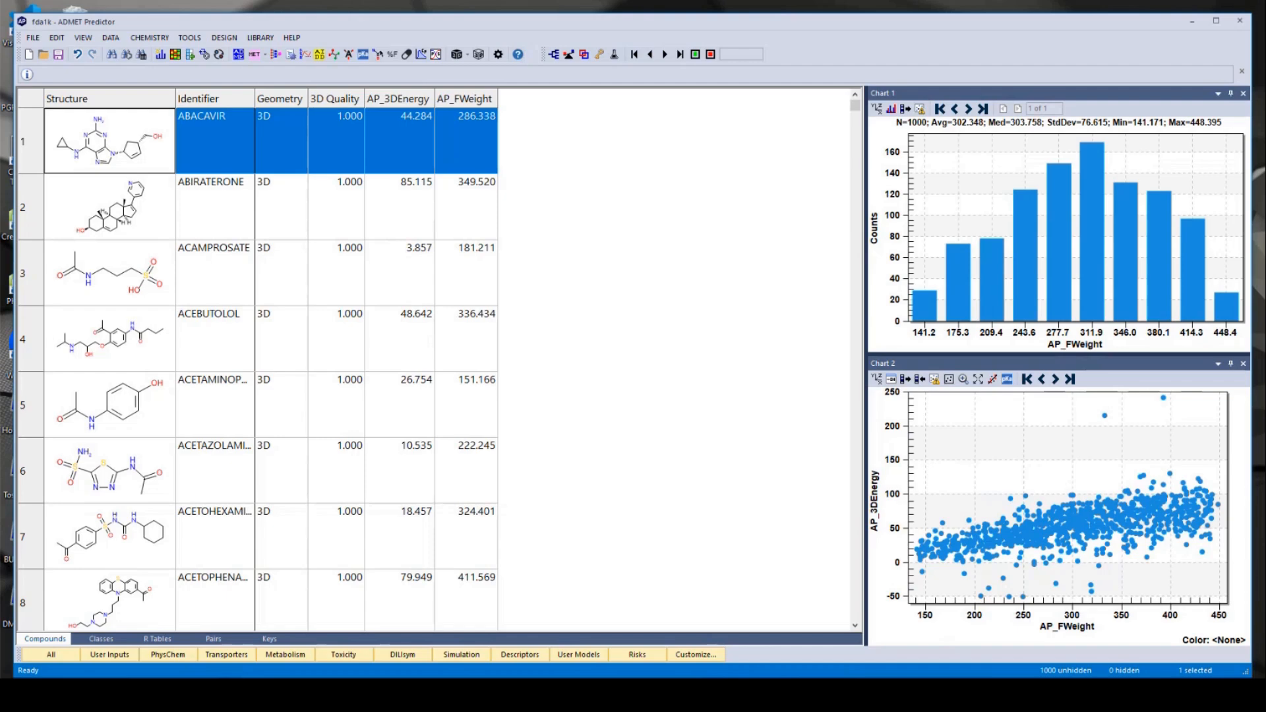
Switch to File Explorer and examine the database files in the chembl folder, widening the window to show more file details.
{"action": "key", "text": "alt+Tab"}
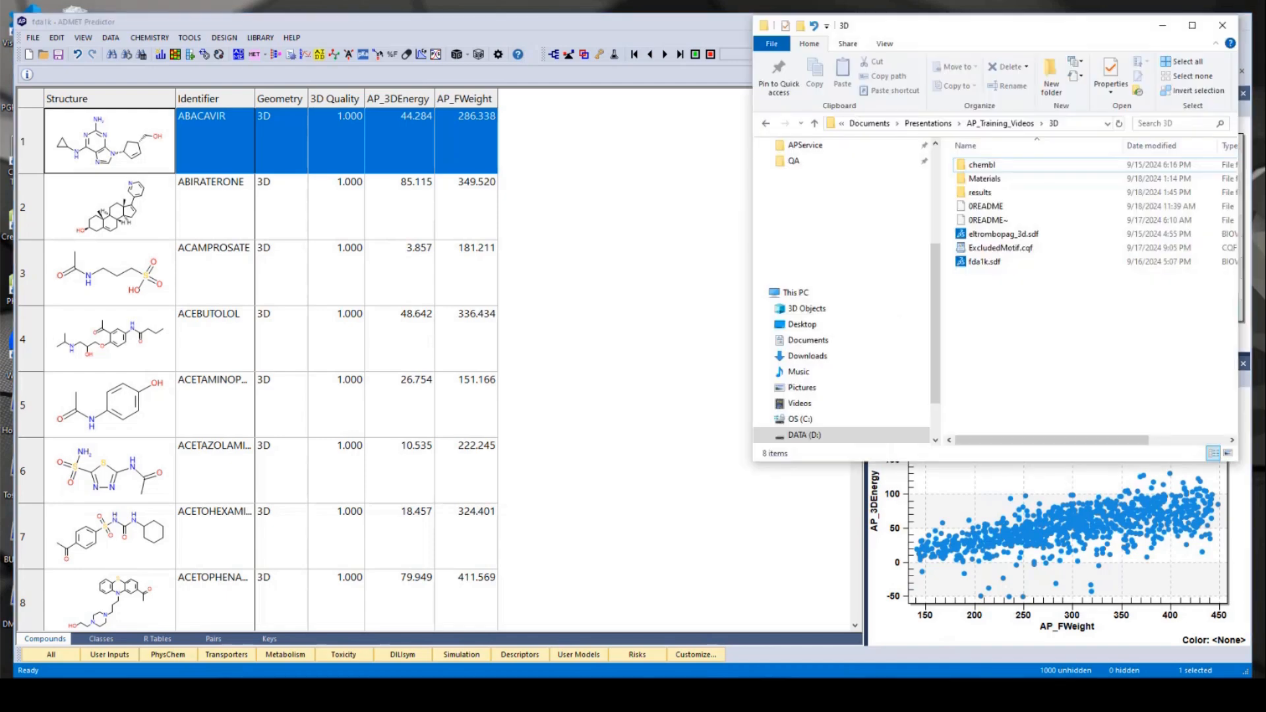
{"action": "double_click", "coordinate": [1007, 168]}
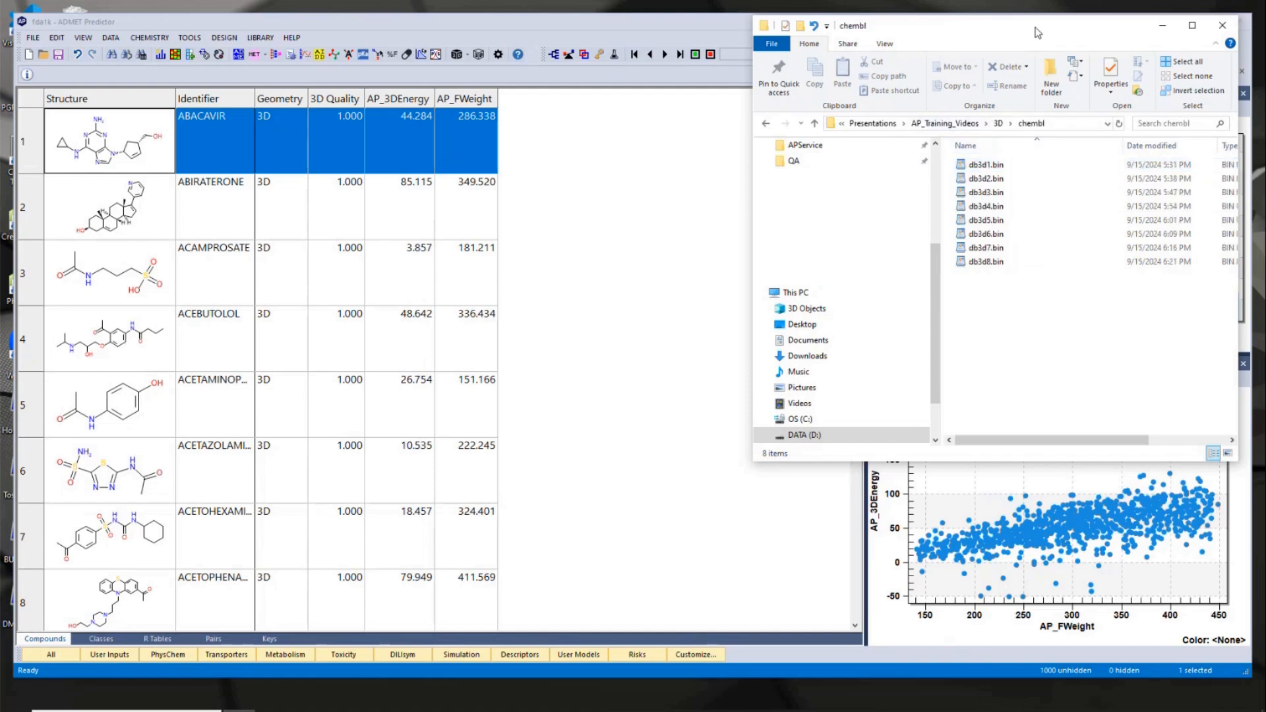
{"action": "left_click_drag", "start_coordinate": [1039, 29], "coordinate": [770, 57]}
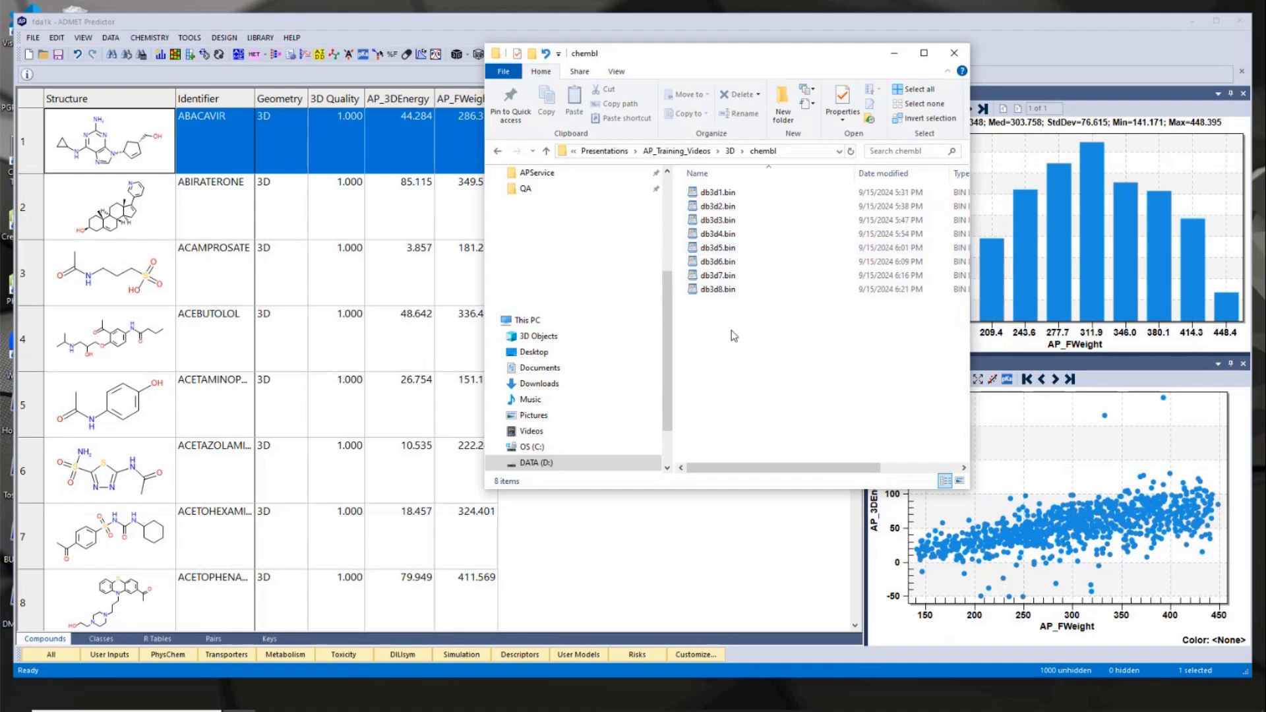
{"action": "left_click_drag", "start_coordinate": [969, 325], "coordinate": [1092, 325]}
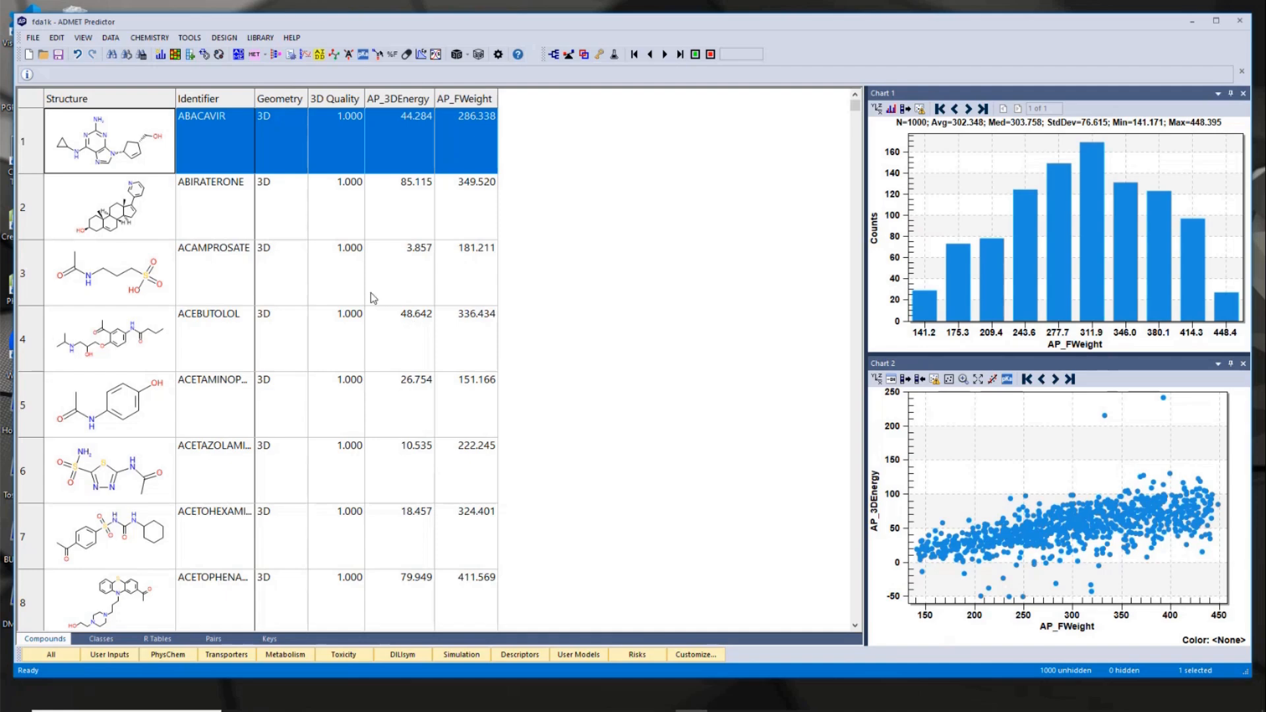
Open eltrombopag_3d.sdf without saving changes to fda1k, and view the enlarged eltrombopag structure.
{"action": "left_click", "coordinate": [43, 54]}
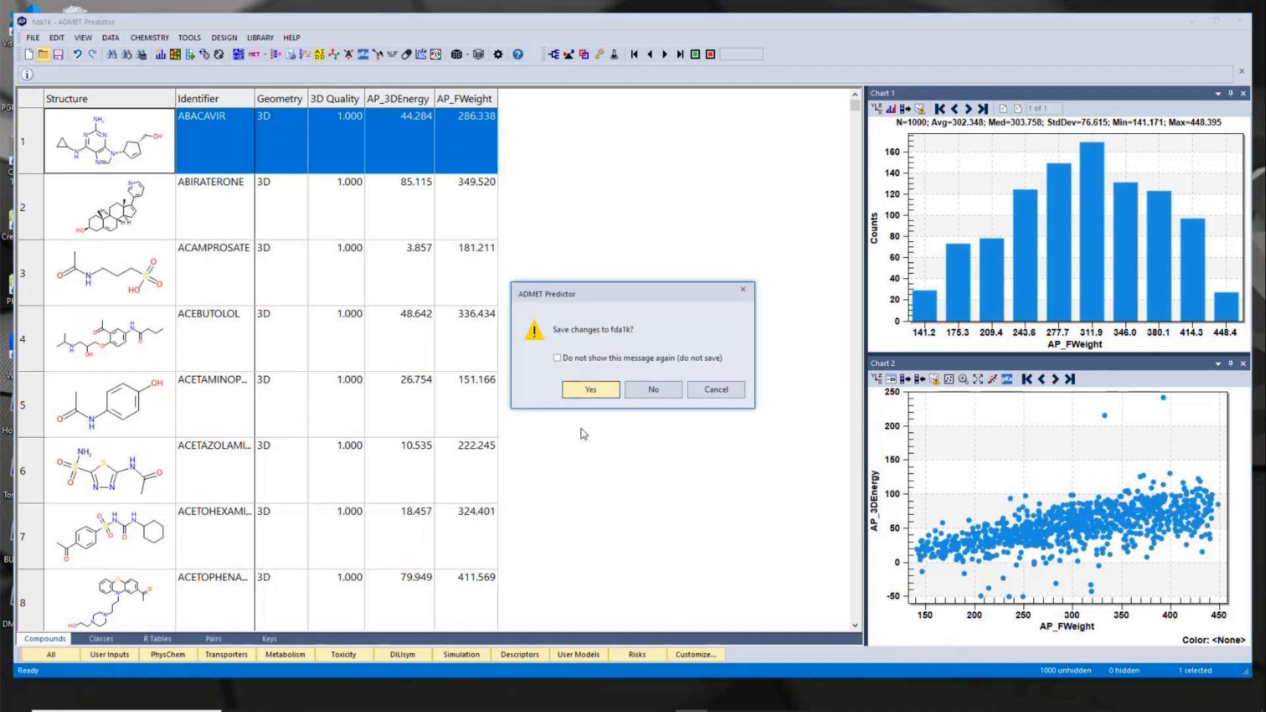
{"action": "left_click", "coordinate": [653, 389]}
{"action": "left_click", "coordinate": [554, 198]}
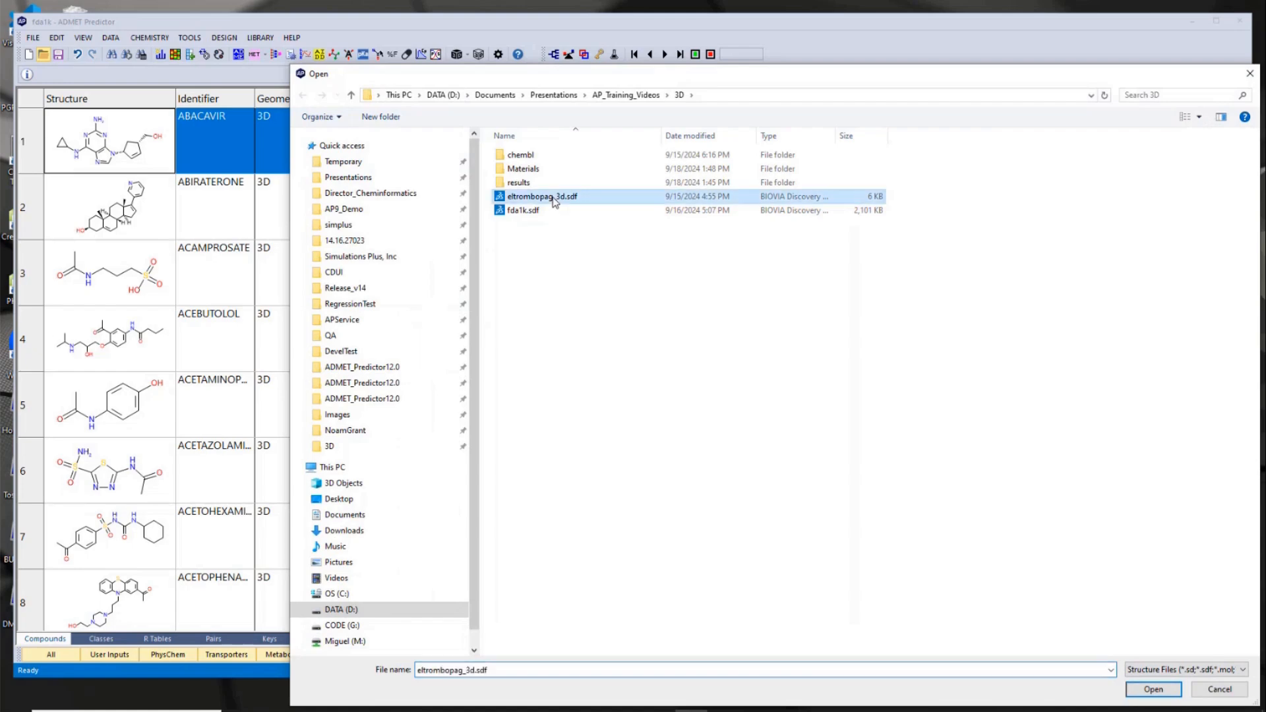
{"action": "double_click", "coordinate": [554, 198]}
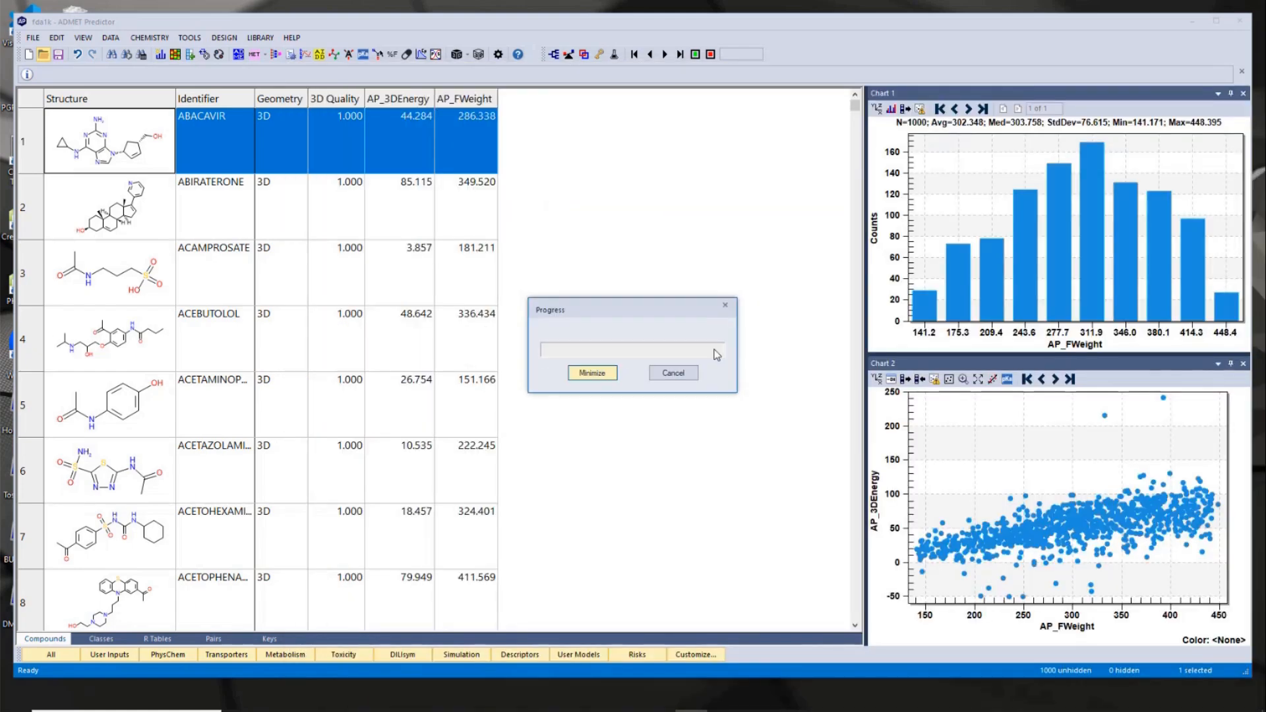
{"action": "double_click", "coordinate": [118, 138]}
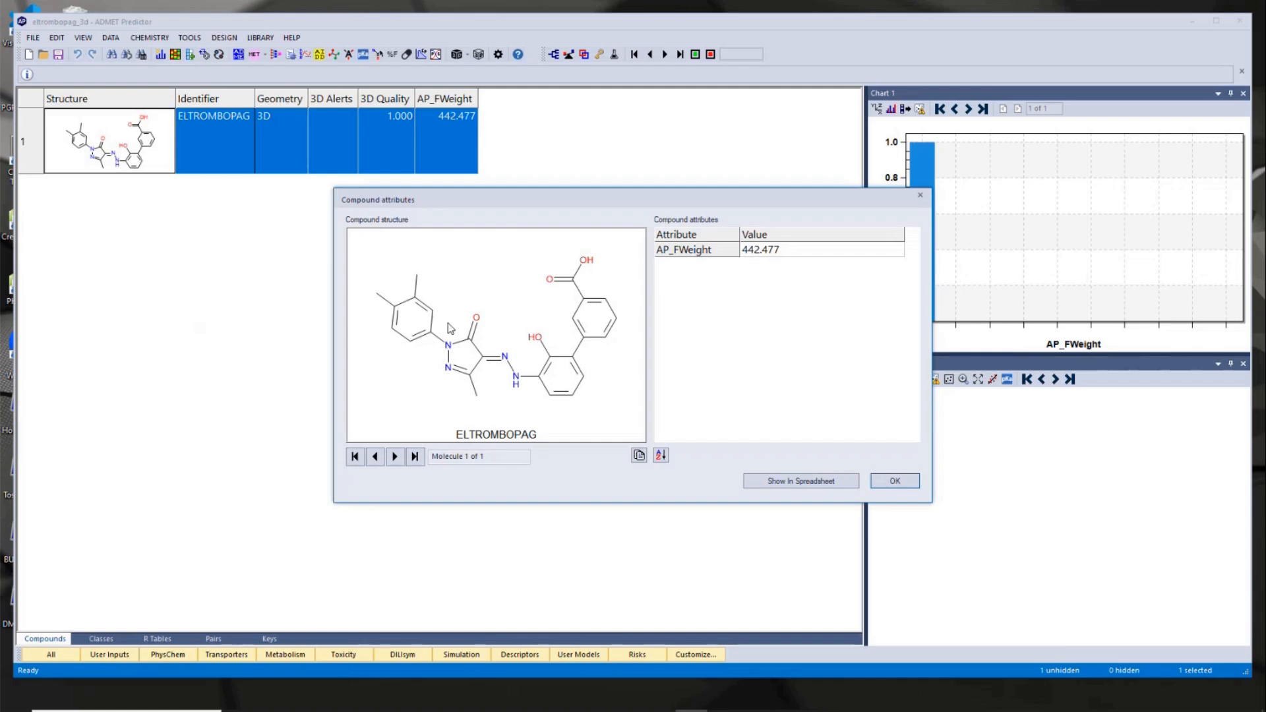
{"action": "left_click", "coordinate": [894, 480]}
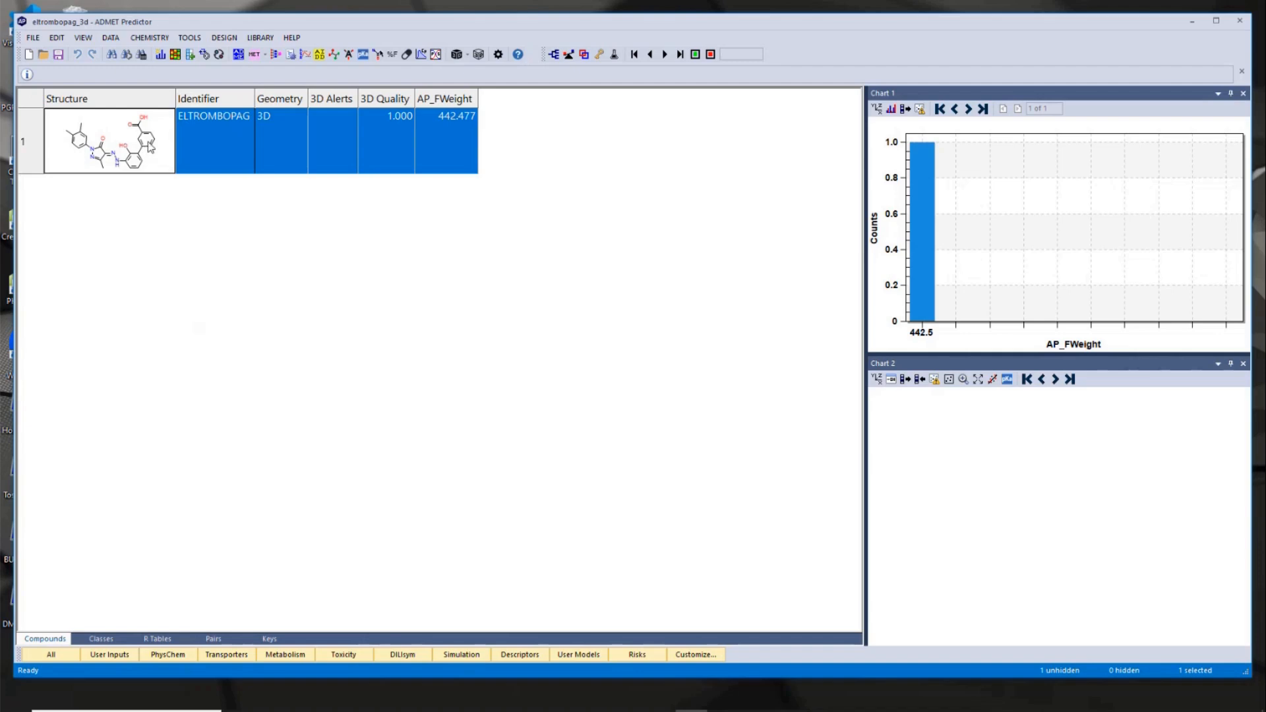
Start a 3D library search by similarity with the chembl folder as the 3D database and the results folder for output.
{"action": "left_click", "coordinate": [260, 37]}
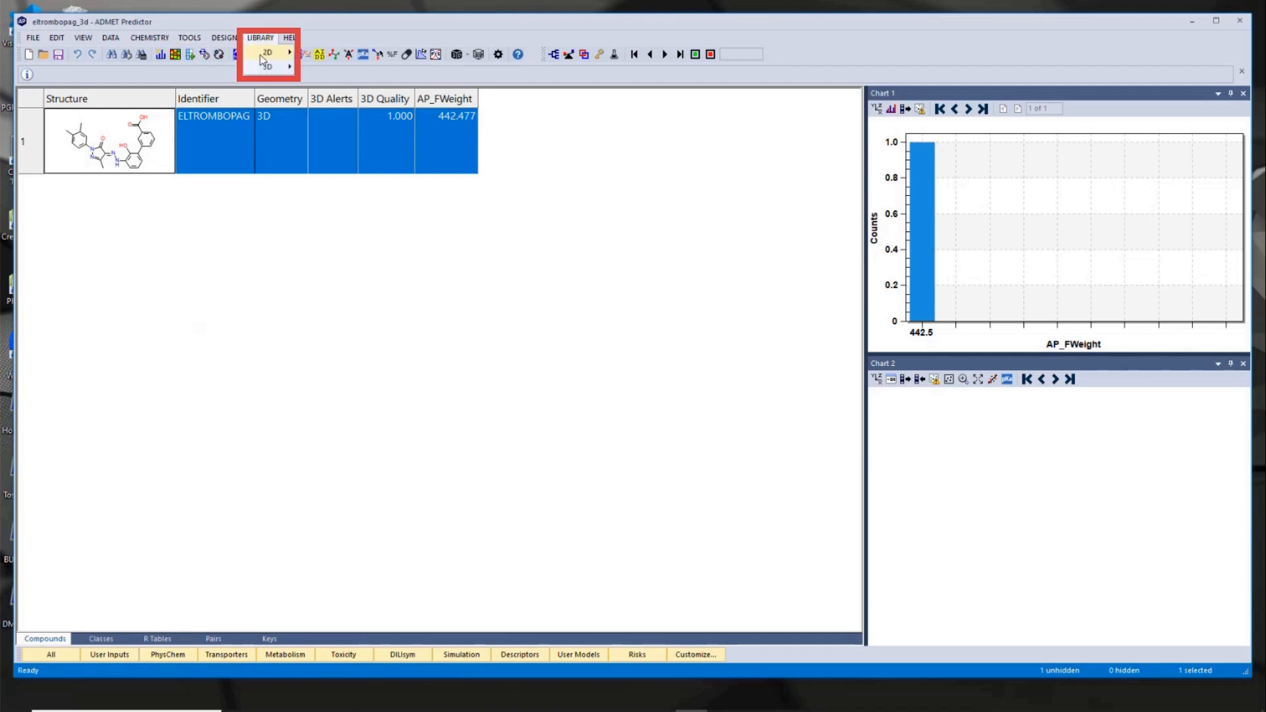
{"action": "mouse_move", "coordinate": [267, 67]}
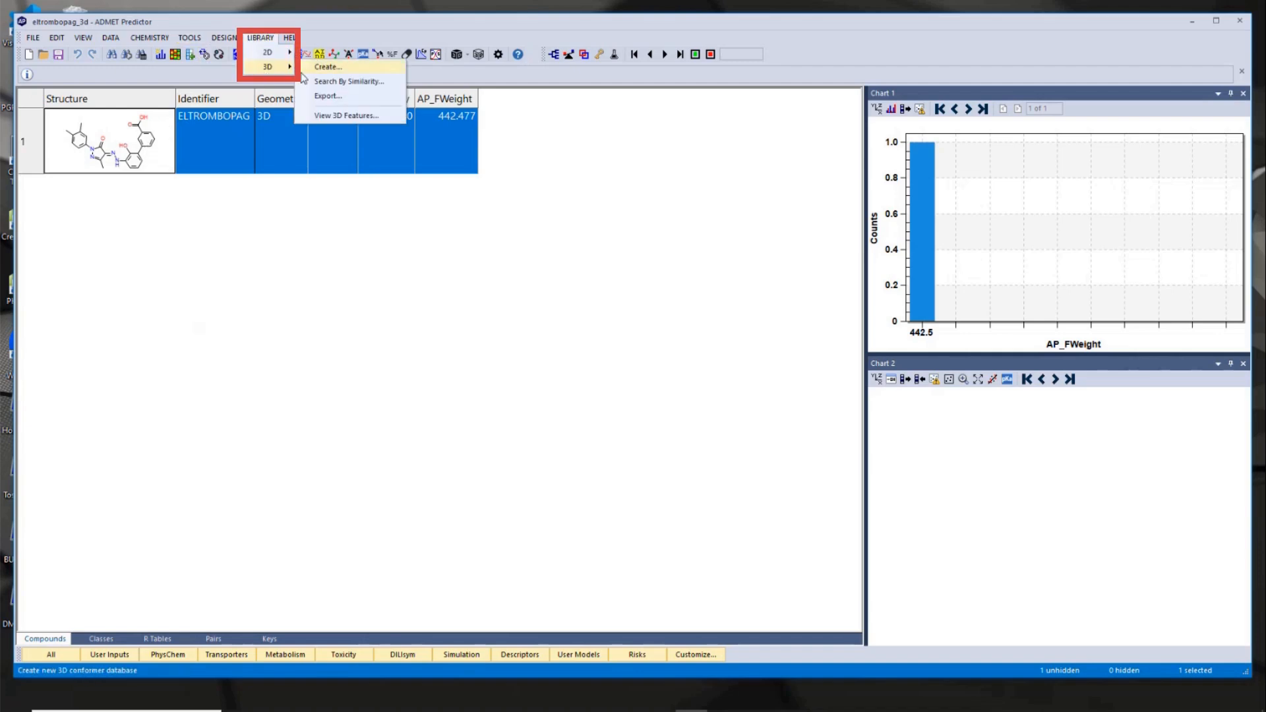
{"action": "left_click", "coordinate": [351, 80]}
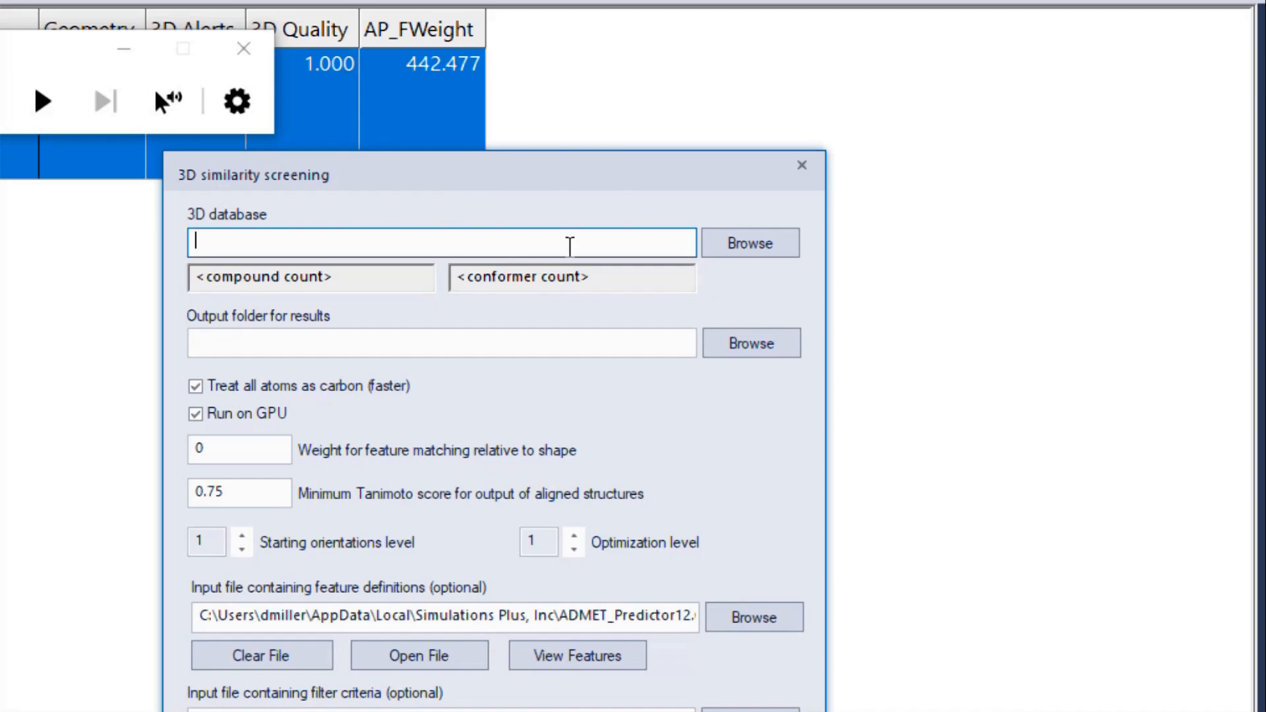
{"action": "left_click", "coordinate": [765, 251]}
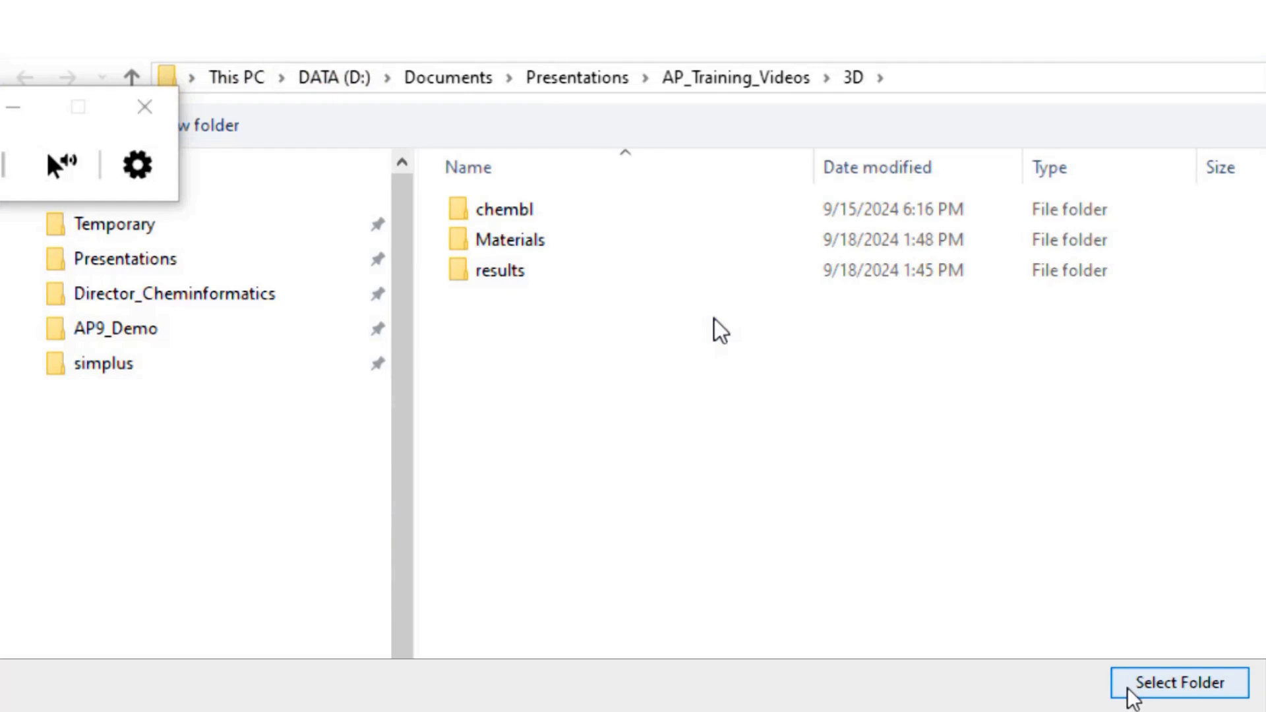
{"action": "left_click", "coordinate": [1132, 693]}
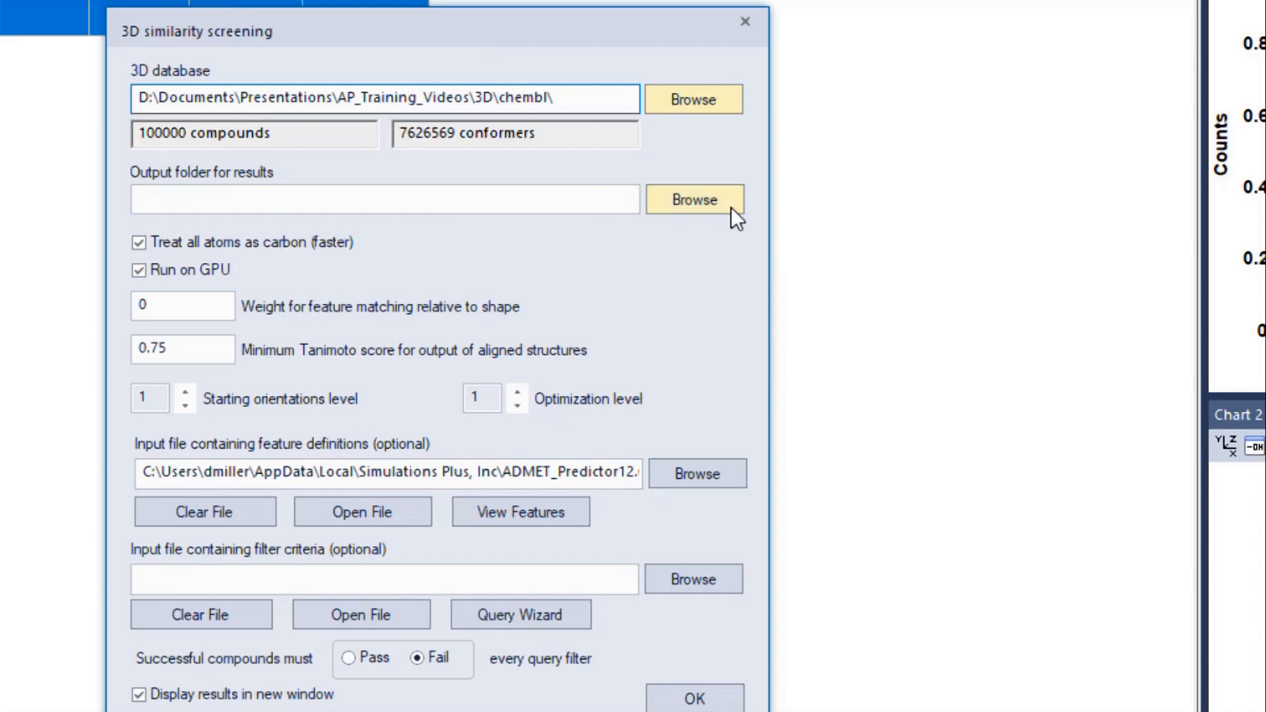
{"action": "left_click", "coordinate": [715, 200]}
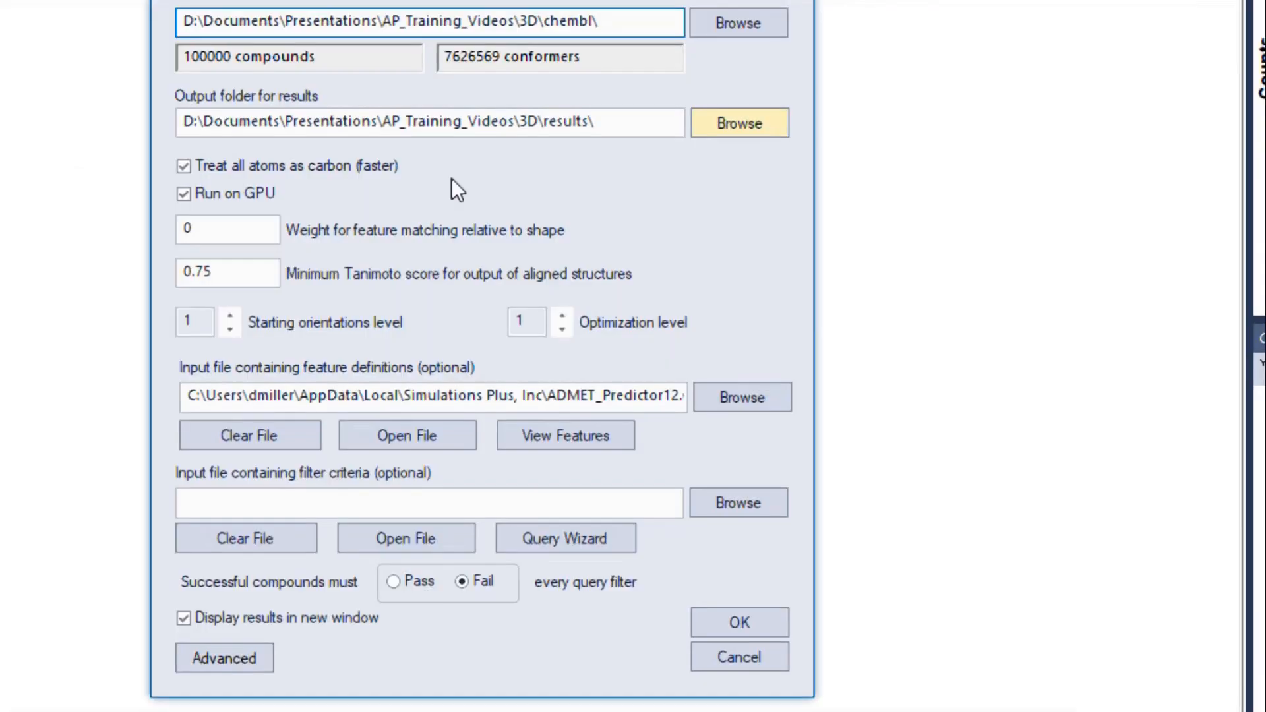
Set the minimum Tanimoto score to 0.85, run the screening and load the hits using the first line as compound identifier.
{"action": "mouse_move", "coordinate": [445, 198]}
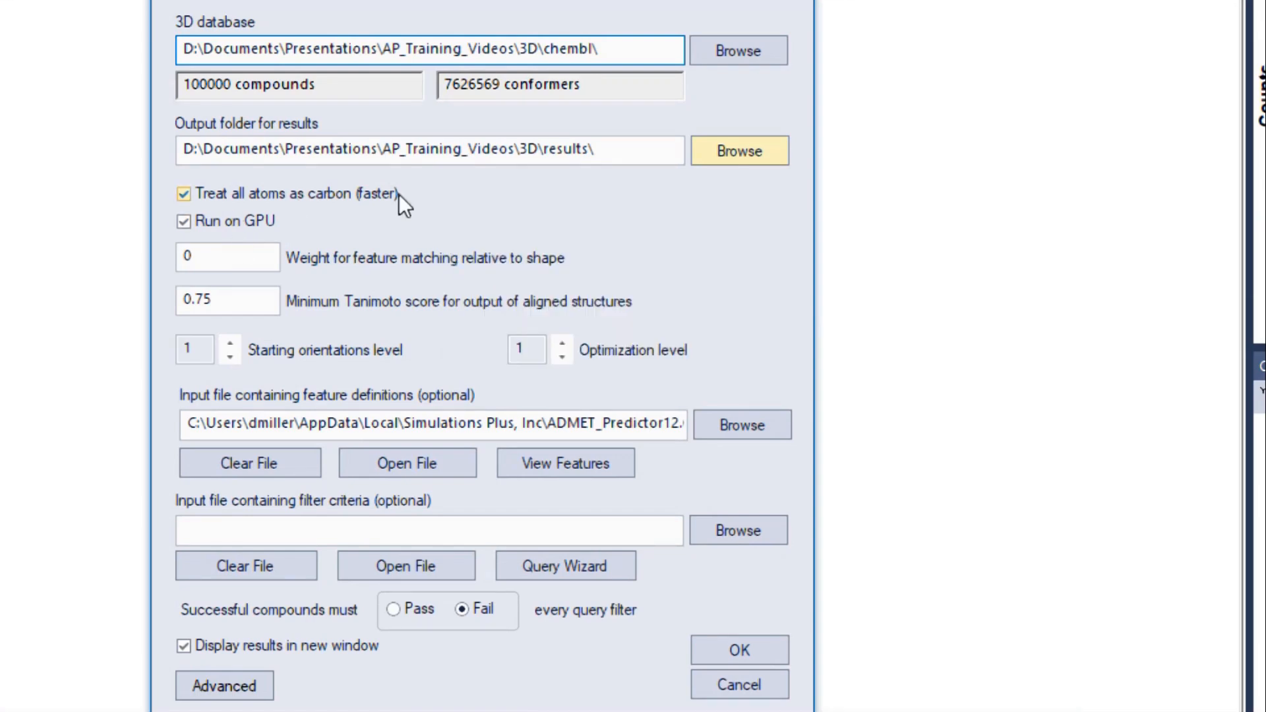
{"action": "mouse_move", "coordinate": [400, 193]}
{"action": "mouse_move", "coordinate": [287, 223]}
{"action": "left_click", "coordinate": [262, 255]}
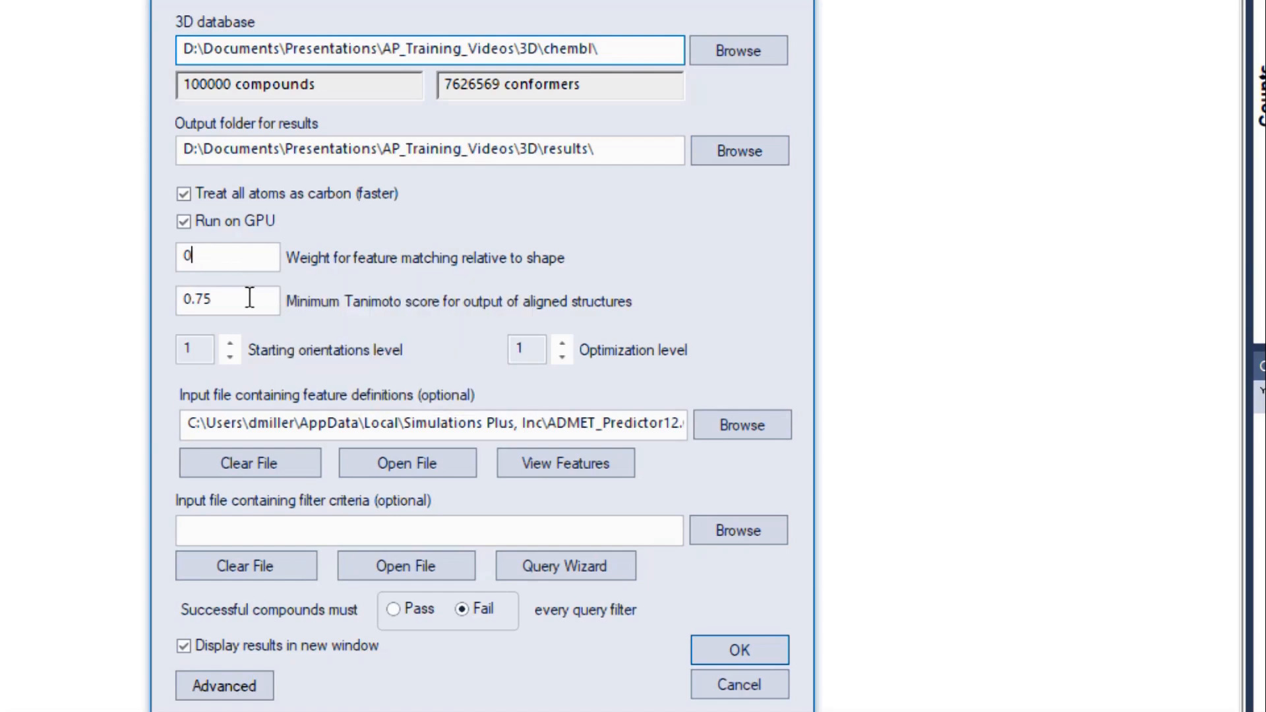
{"action": "mouse_move", "coordinate": [250, 295]}
{"action": "left_click", "coordinate": [205, 299]}
{"action": "key", "text": "BackSpace"}
{"action": "type", "text": "8"}
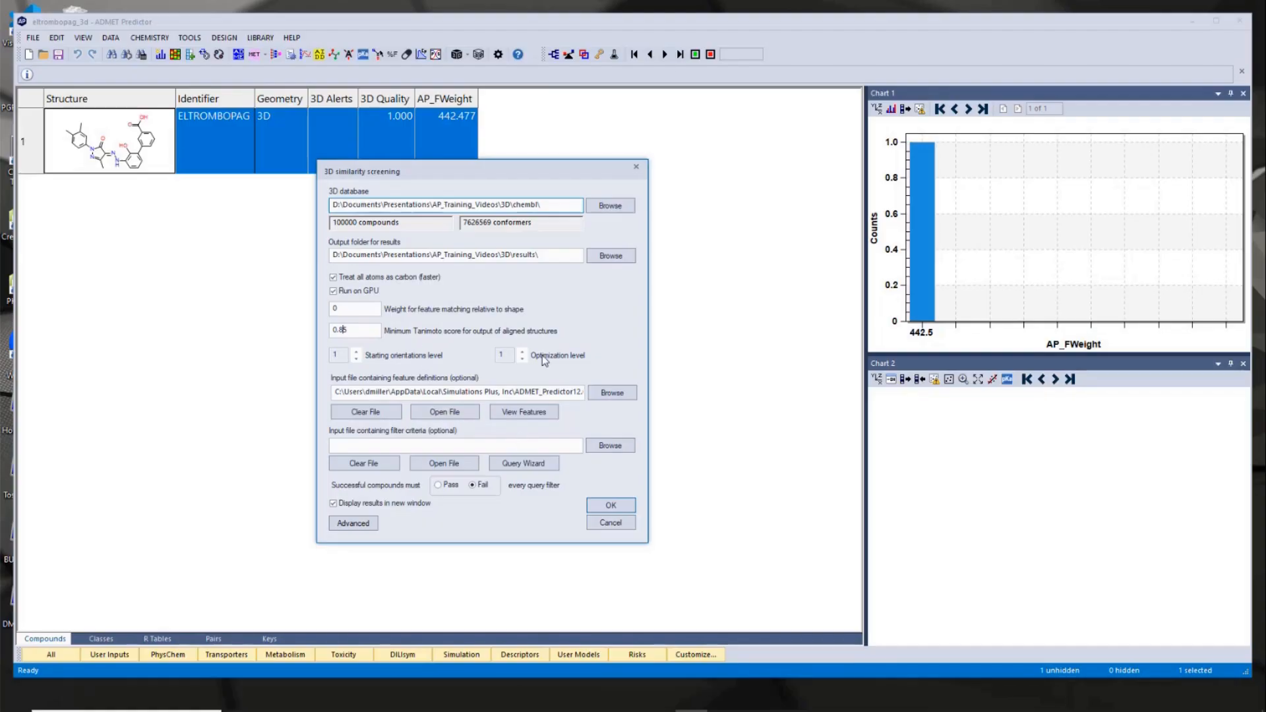
{"action": "left_click", "coordinate": [612, 506]}
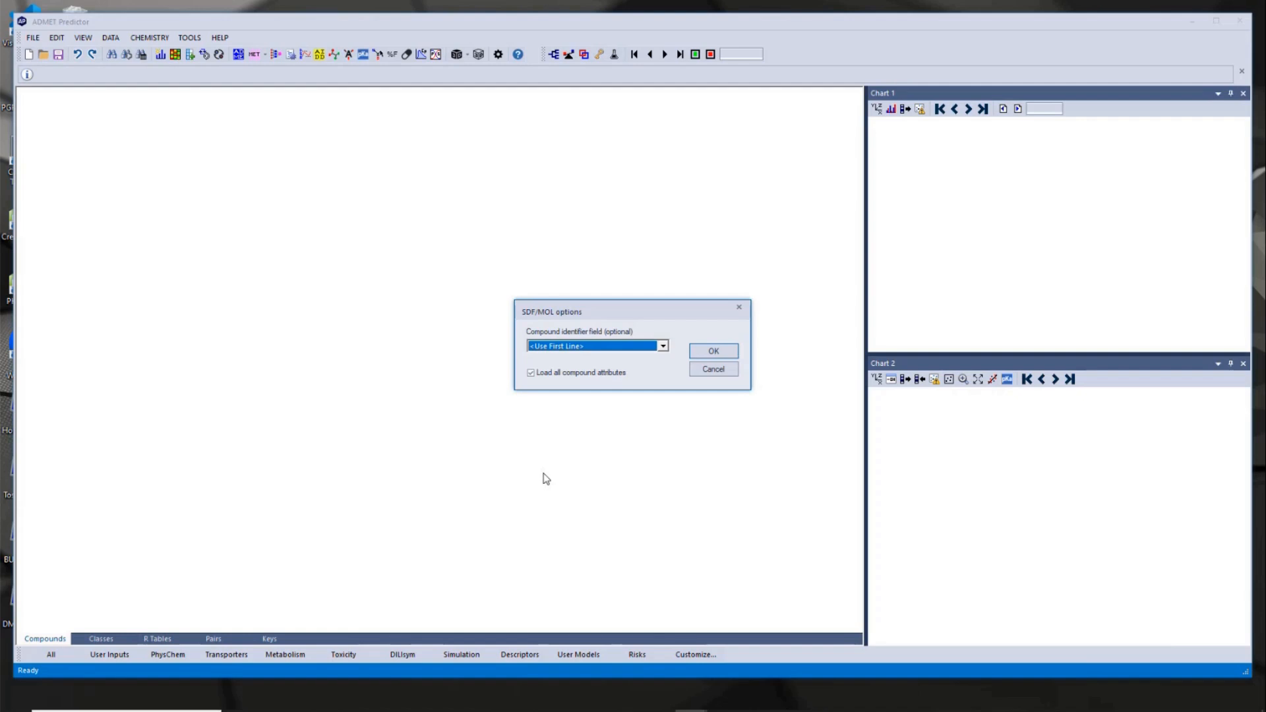
{"action": "left_click", "coordinate": [711, 352]}
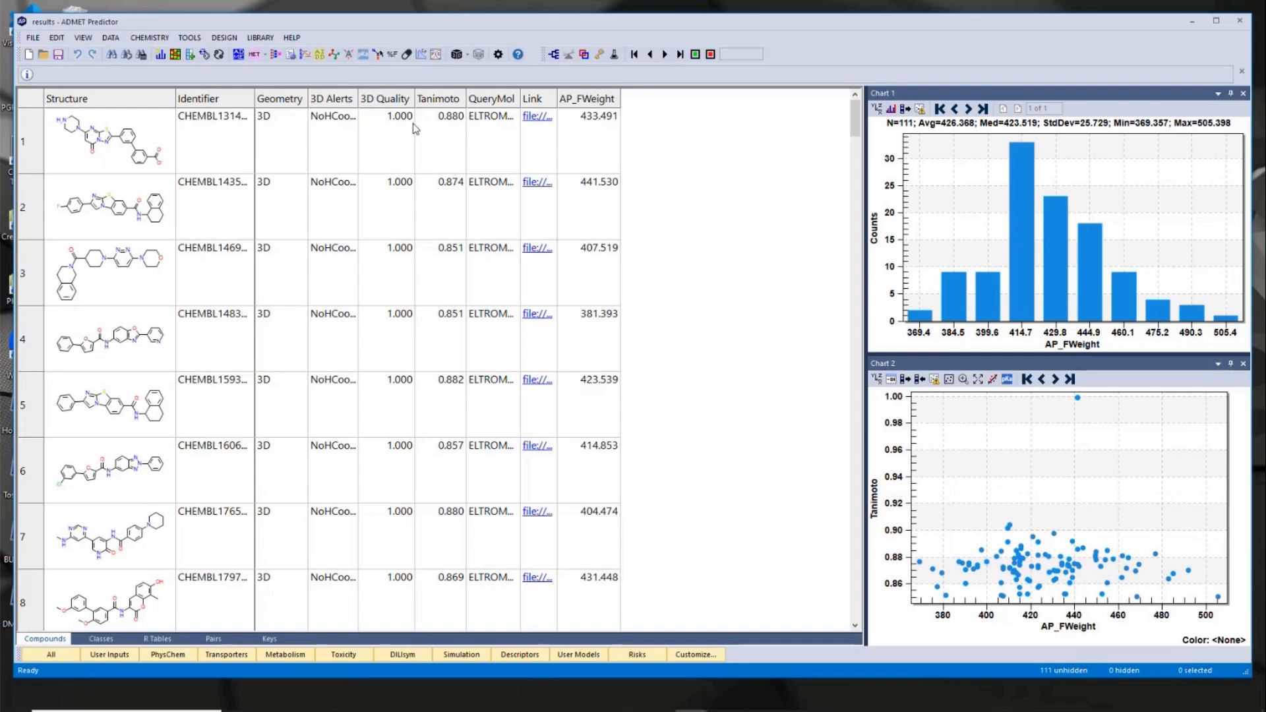
Sort the hits by descending Tanimoto score and shift the results window aside to uncover the eltrombopag query structure.
{"action": "left_click", "coordinate": [444, 106]}
{"action": "left_click", "coordinate": [443, 106]}
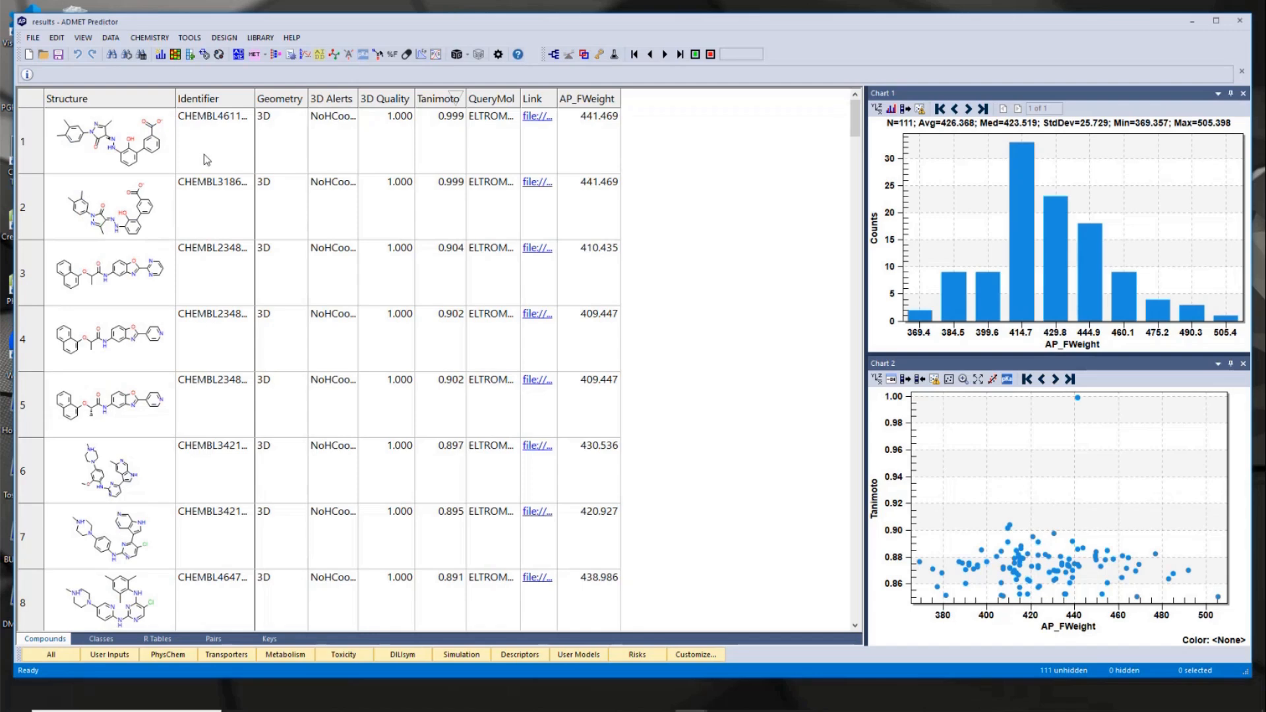
{"action": "left_click_drag", "start_coordinate": [260, 27], "coordinate": [441, 25]}
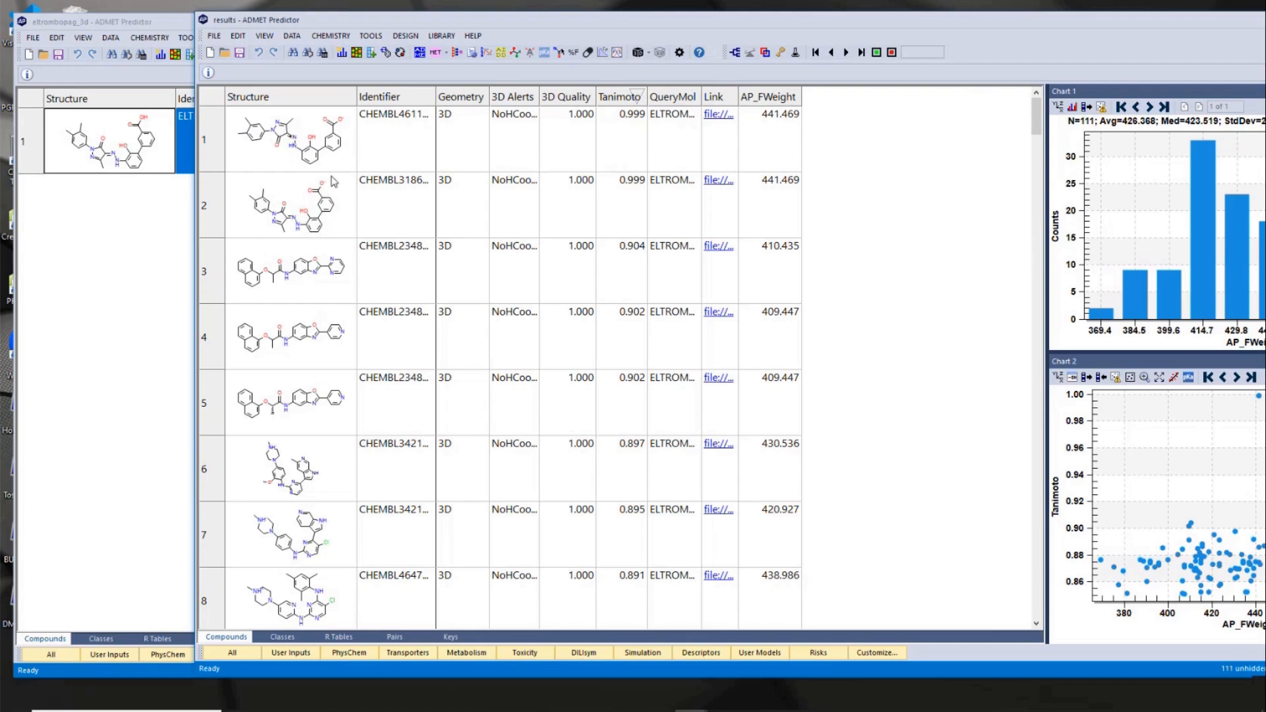
Examine the 3D overlay of the third-ranked hit on eltrombopag in Discovery Studio Visualizer, and close it without saving.
{"action": "left_click", "coordinate": [323, 276]}
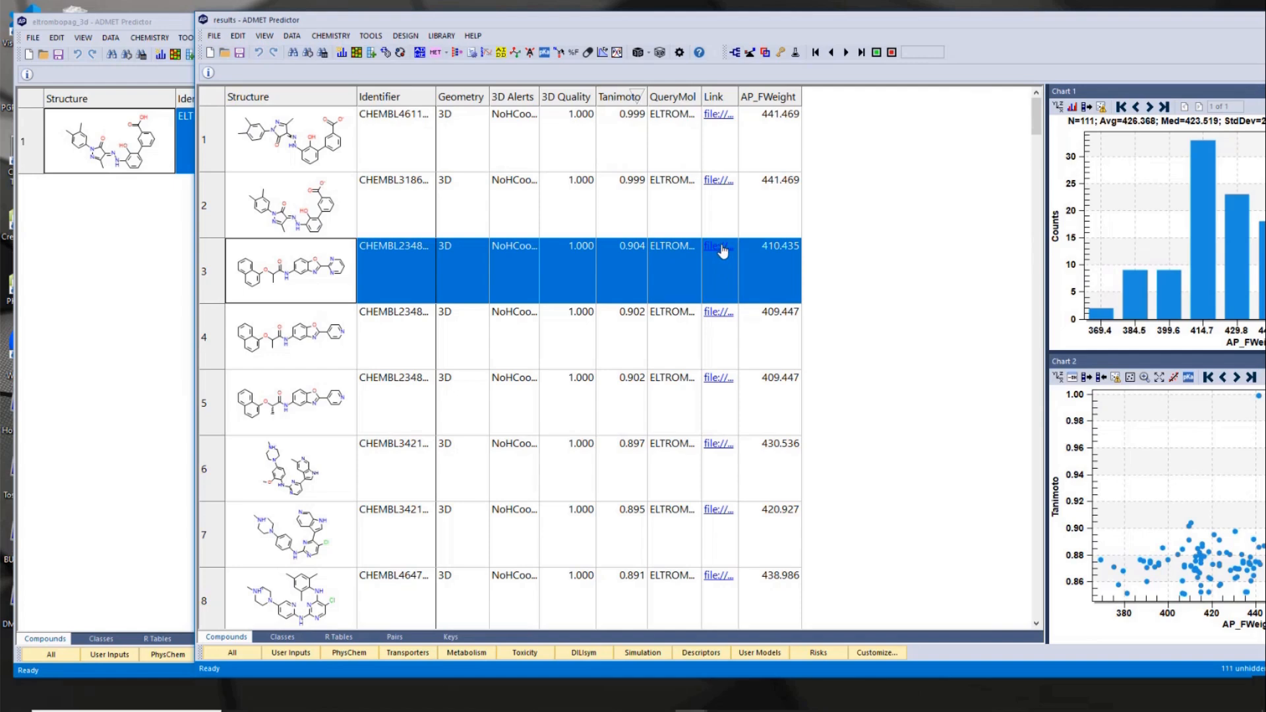
{"action": "left_click", "coordinate": [721, 246]}
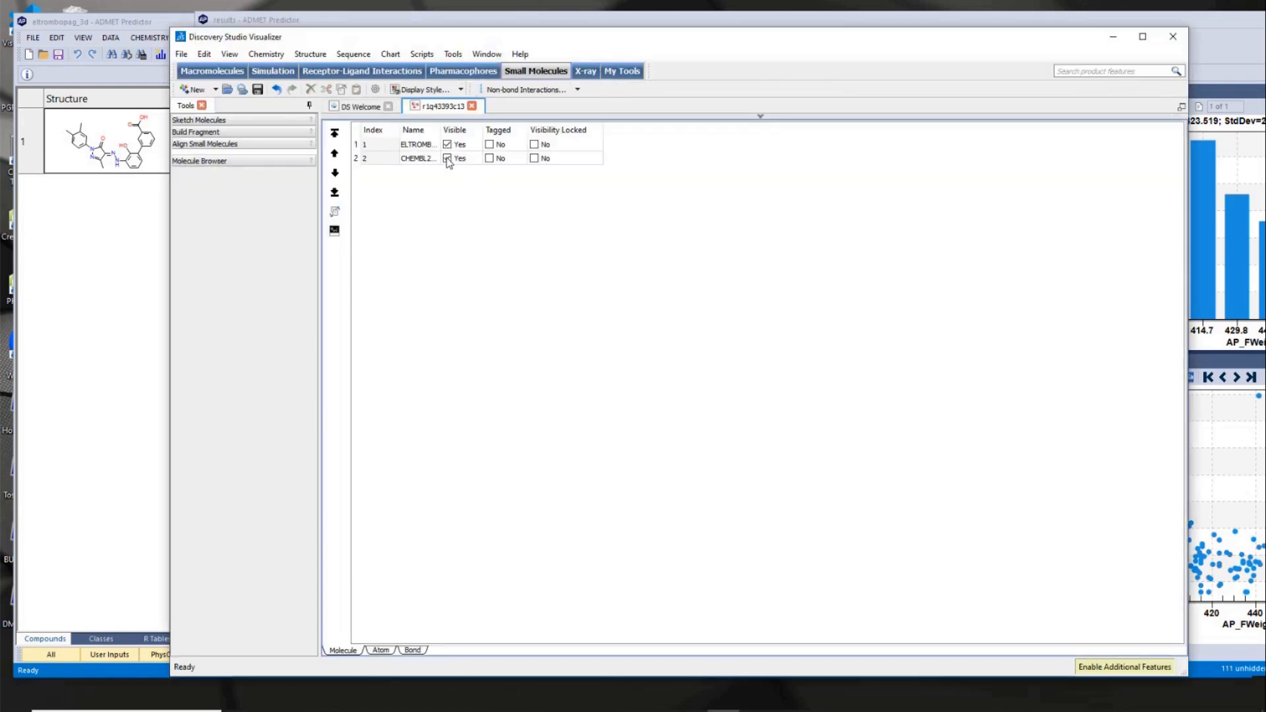
{"action": "left_click", "coordinate": [760, 117]}
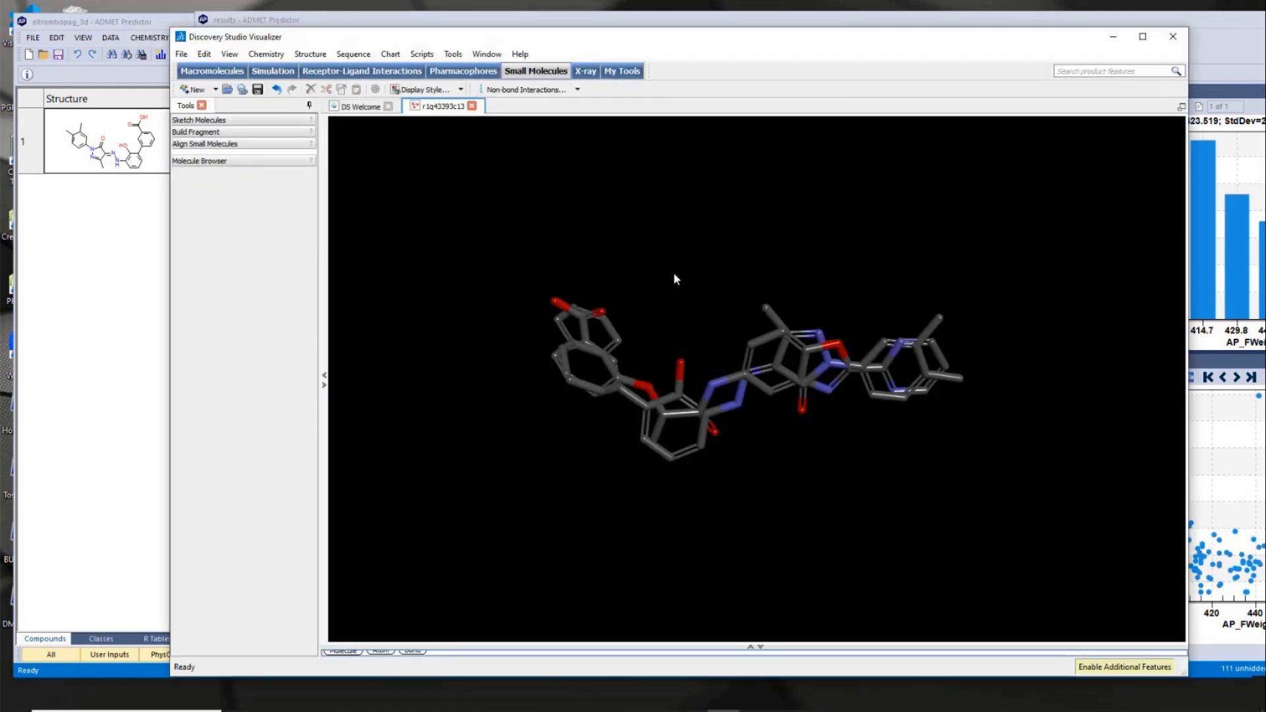
{"action": "left_click_drag", "start_coordinate": [672, 279], "coordinate": [566, 300]}
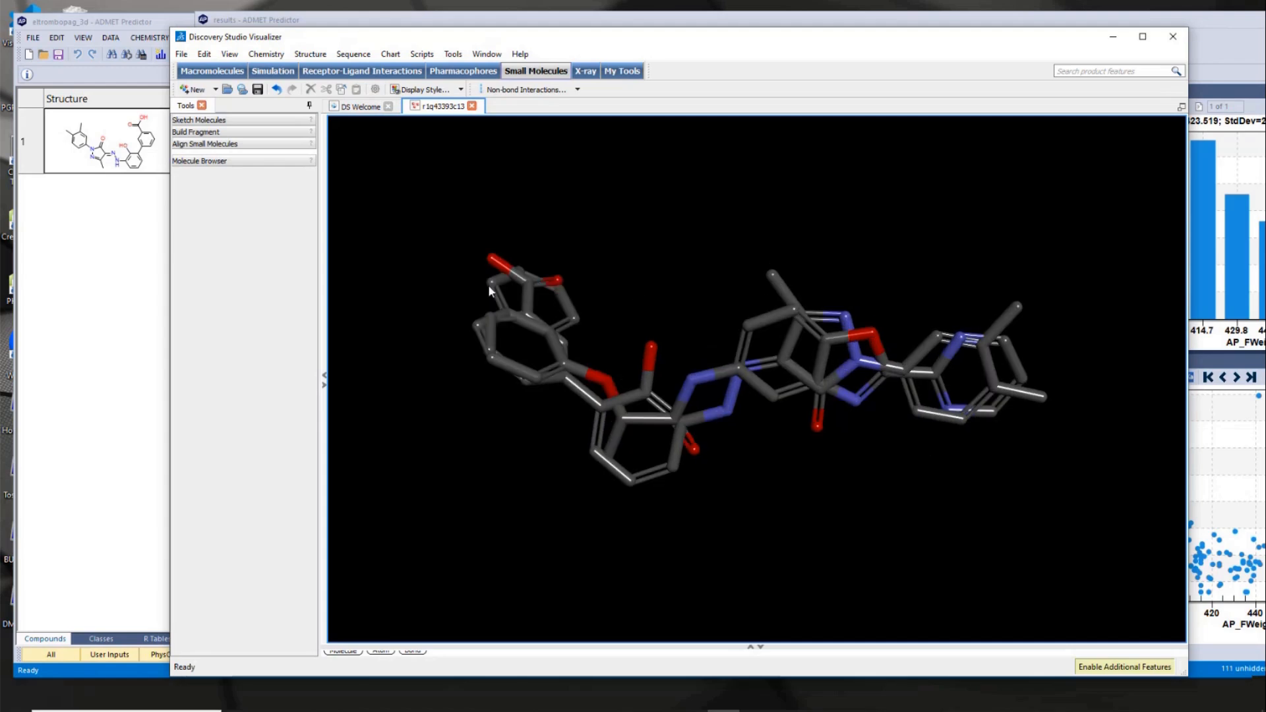
{"action": "mouse_move", "coordinate": [663, 252]}
{"action": "left_mouse_down"}
{"action": "mouse_move", "coordinate": [647, 291]}
{"action": "mouse_move", "coordinate": [746, 238]}
{"action": "mouse_move", "coordinate": [632, 302]}
{"action": "mouse_move", "coordinate": [623, 291]}
{"action": "mouse_move", "coordinate": [681, 257]}
{"action": "mouse_move", "coordinate": [662, 243]}
{"action": "left_mouse_up"}
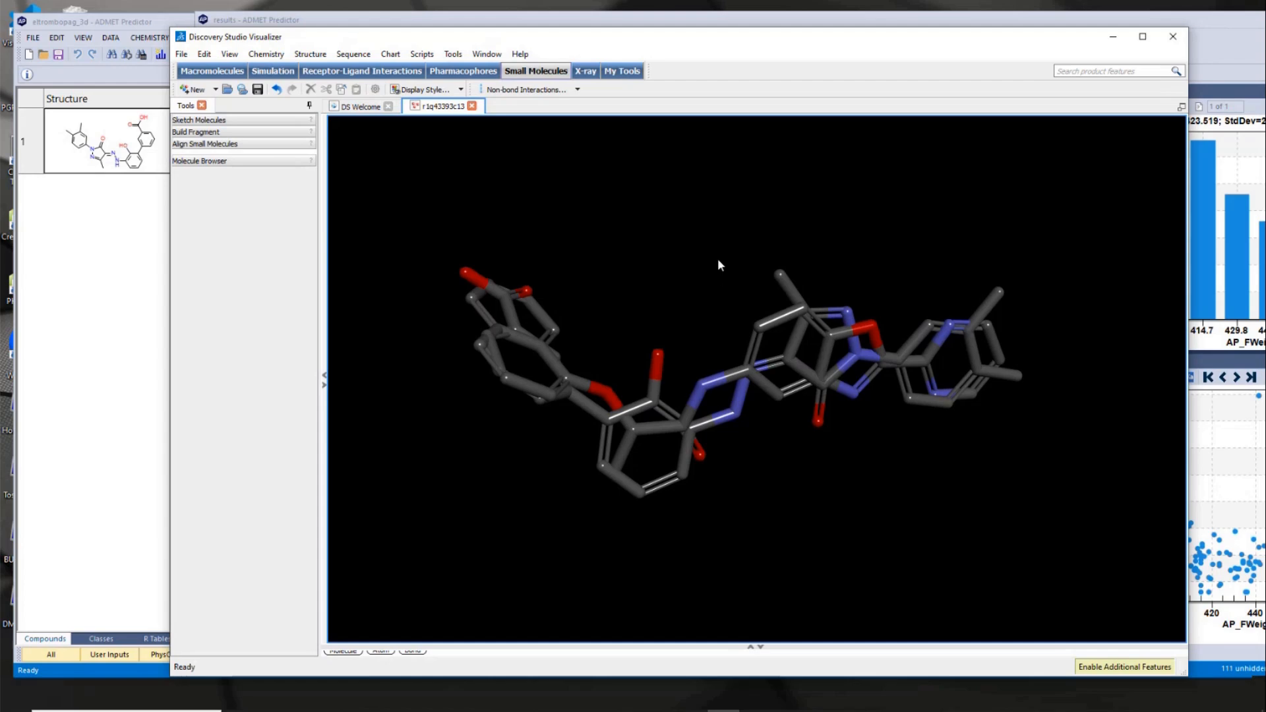
{"action": "left_click_drag", "start_coordinate": [718, 264], "coordinate": [773, 234]}
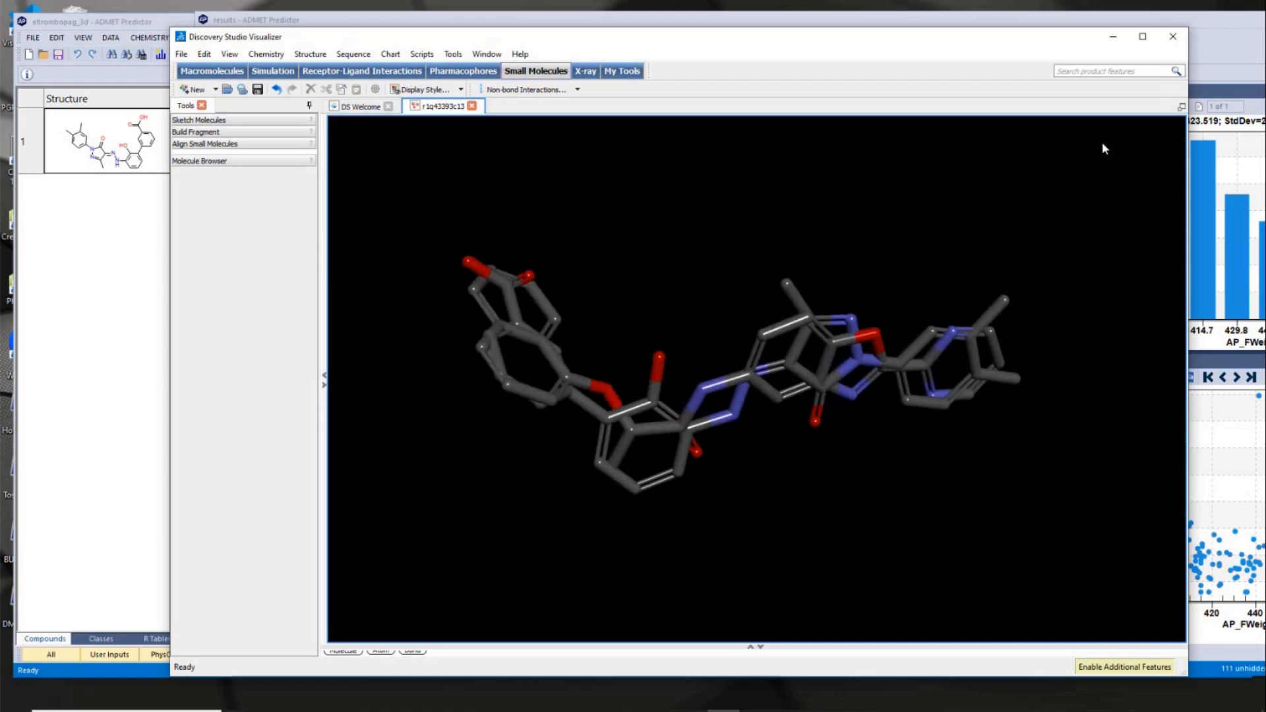
{"action": "left_click", "coordinate": [1173, 37]}
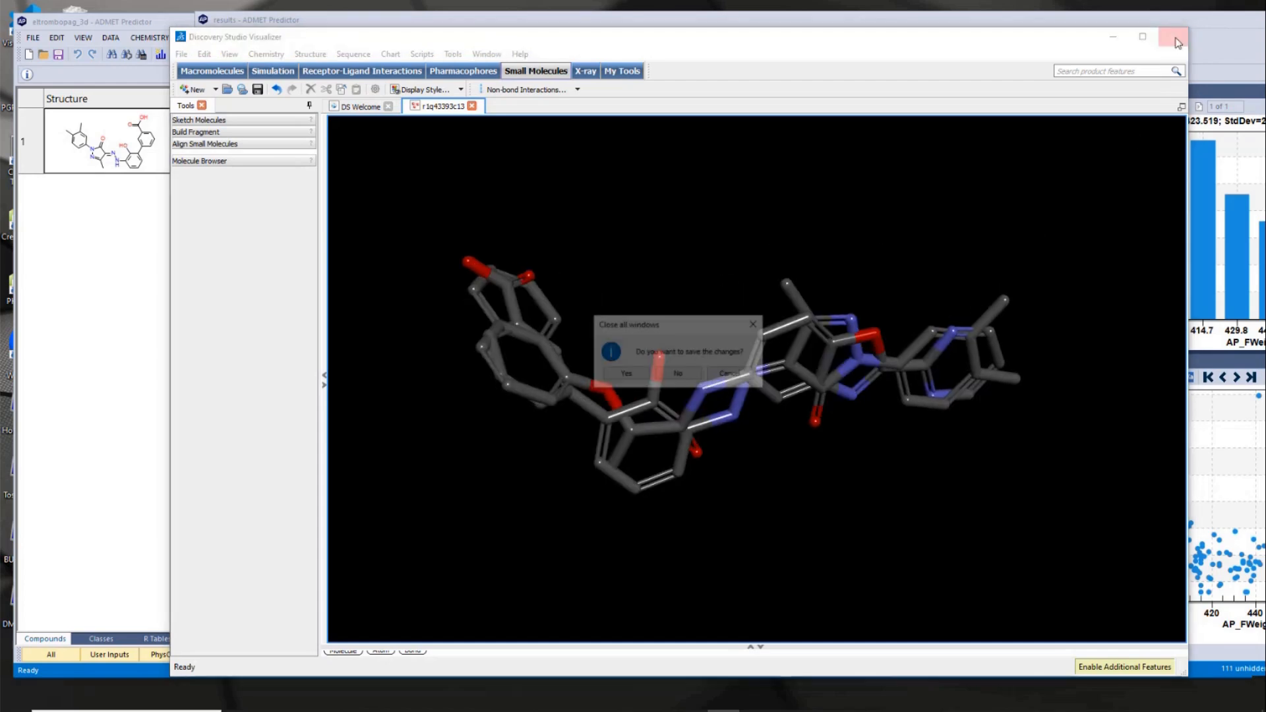
{"action": "left_click", "coordinate": [677, 373]}
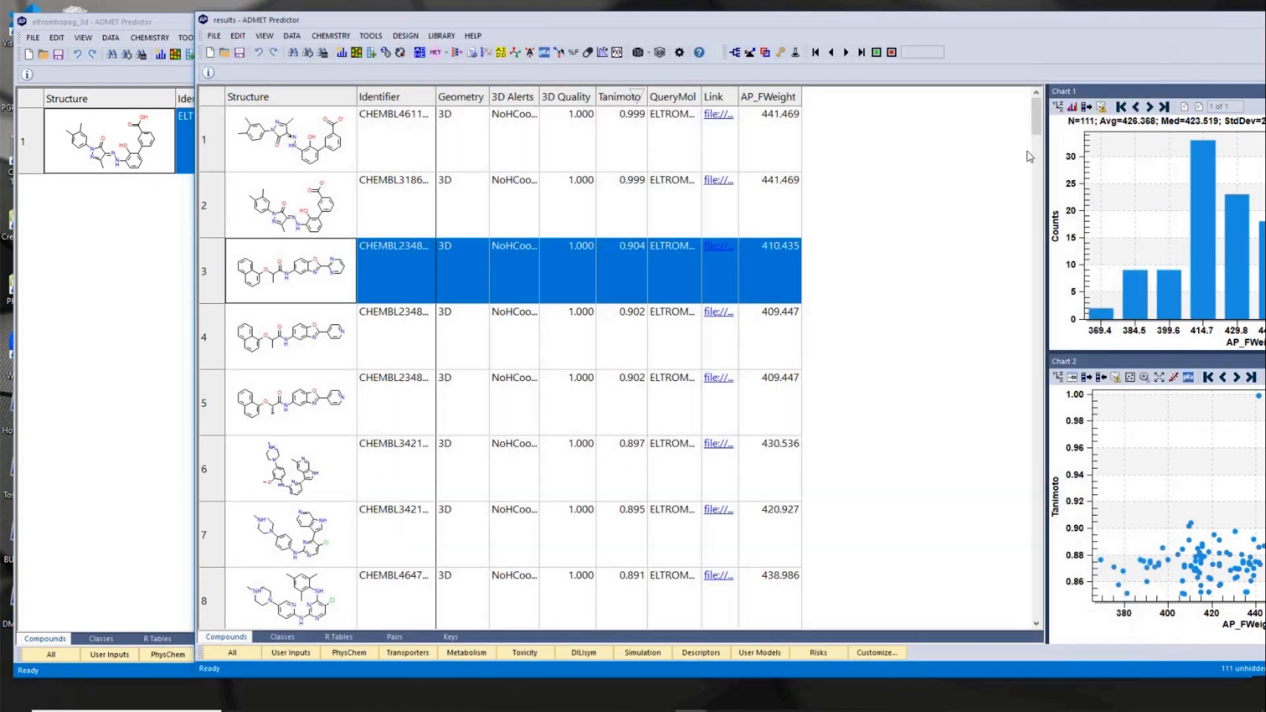
Restore the results window over the query window and close it without saving its changes.
{"action": "double_click", "coordinate": [1075, 20]}
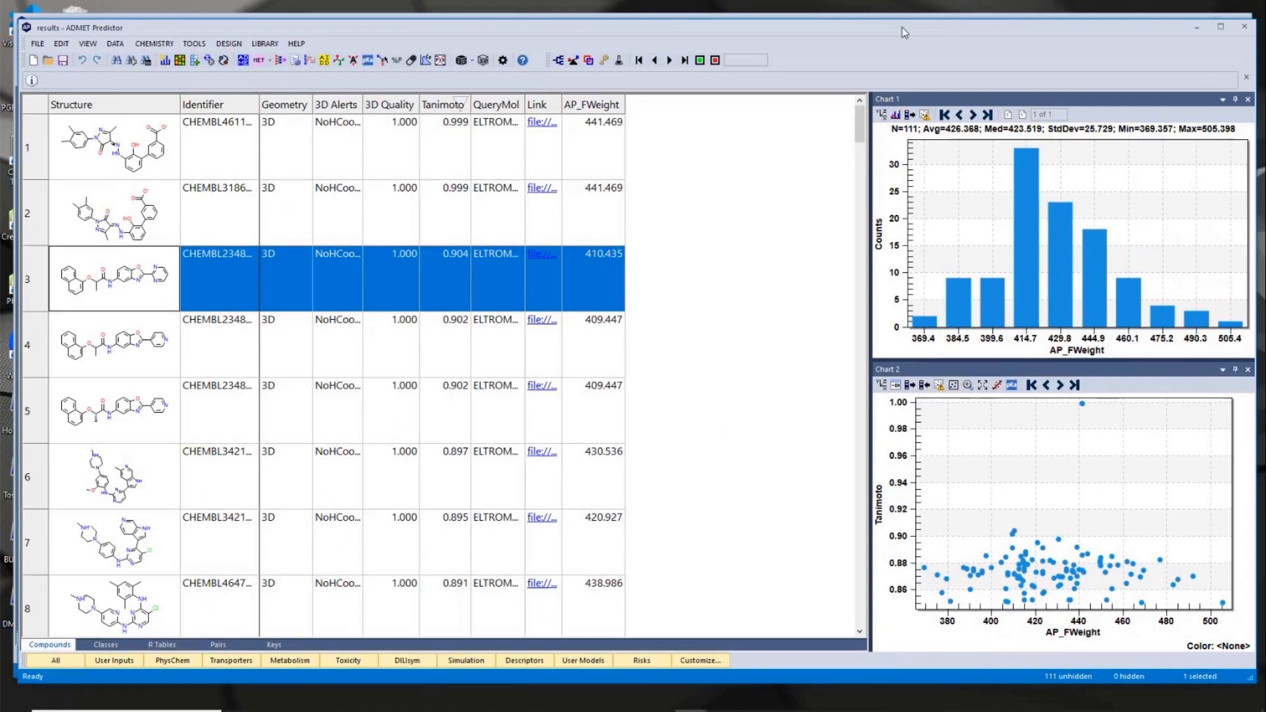
{"action": "left_click", "coordinate": [1244, 26]}
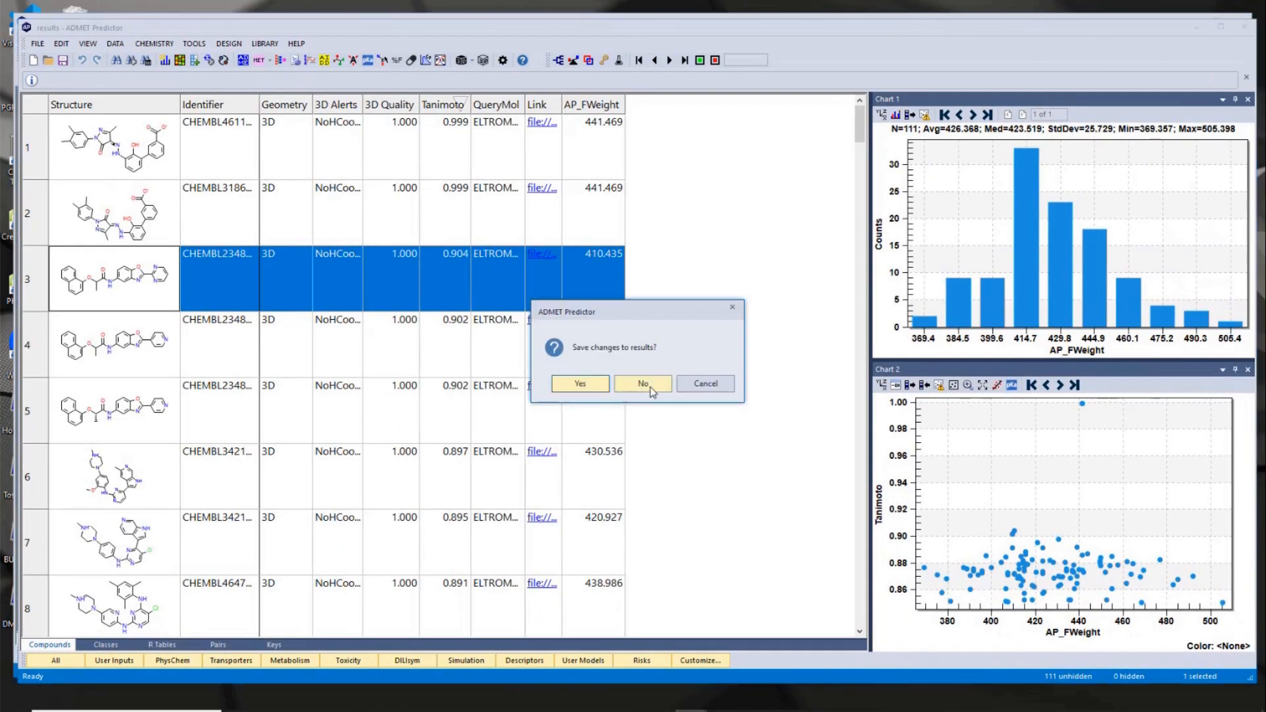
{"action": "left_click", "coordinate": [643, 384]}
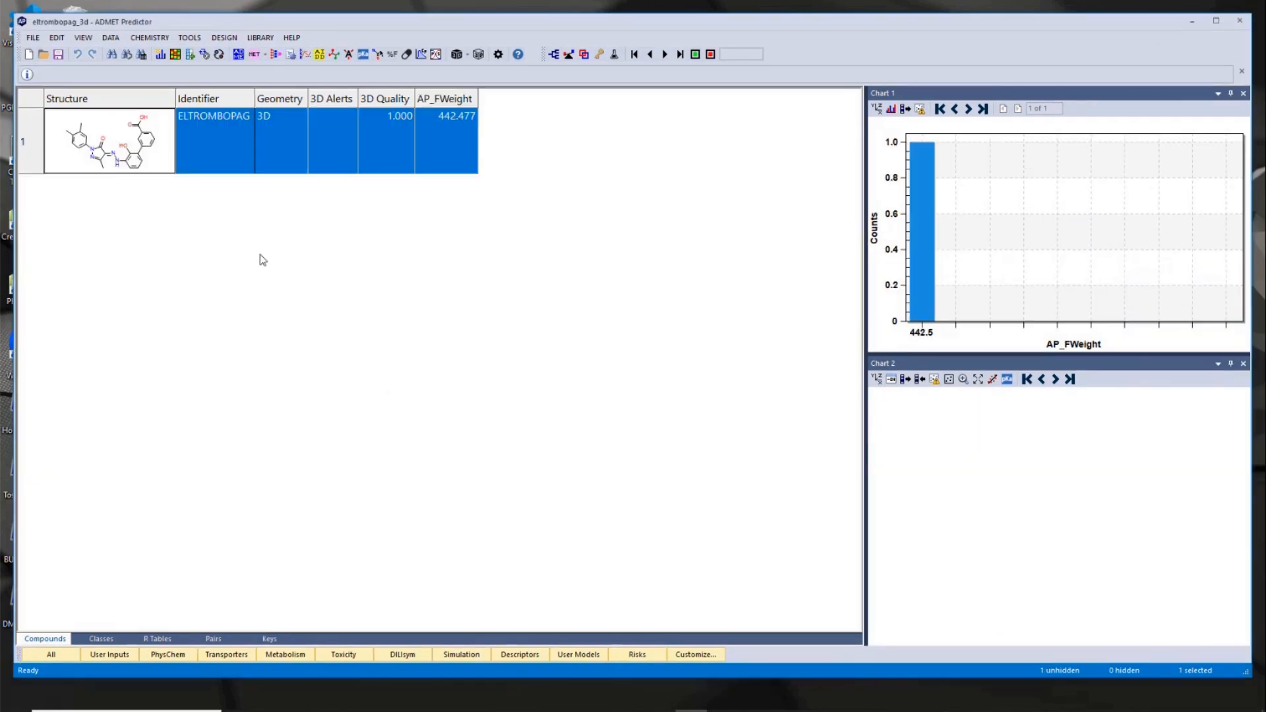
Start a new 3D library search by similarity with eltrombopag as the query compound.
{"action": "left_click", "coordinate": [261, 37]}
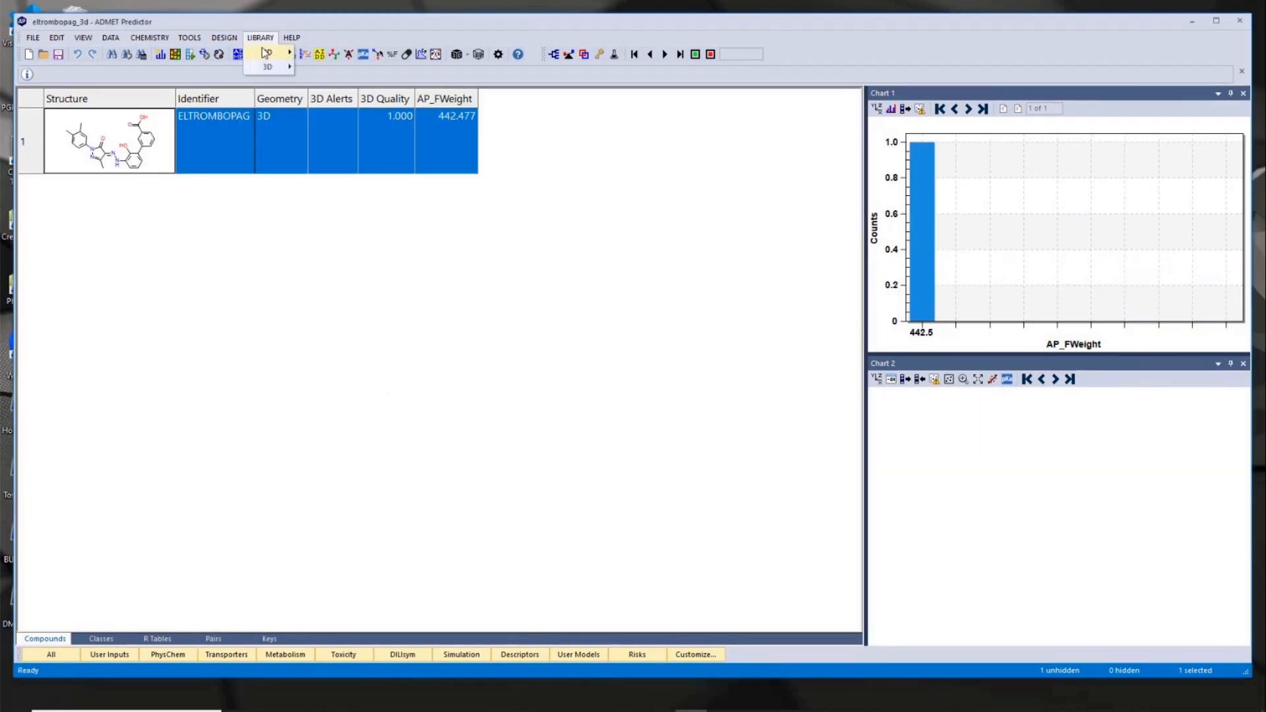
{"action": "mouse_move", "coordinate": [262, 67]}
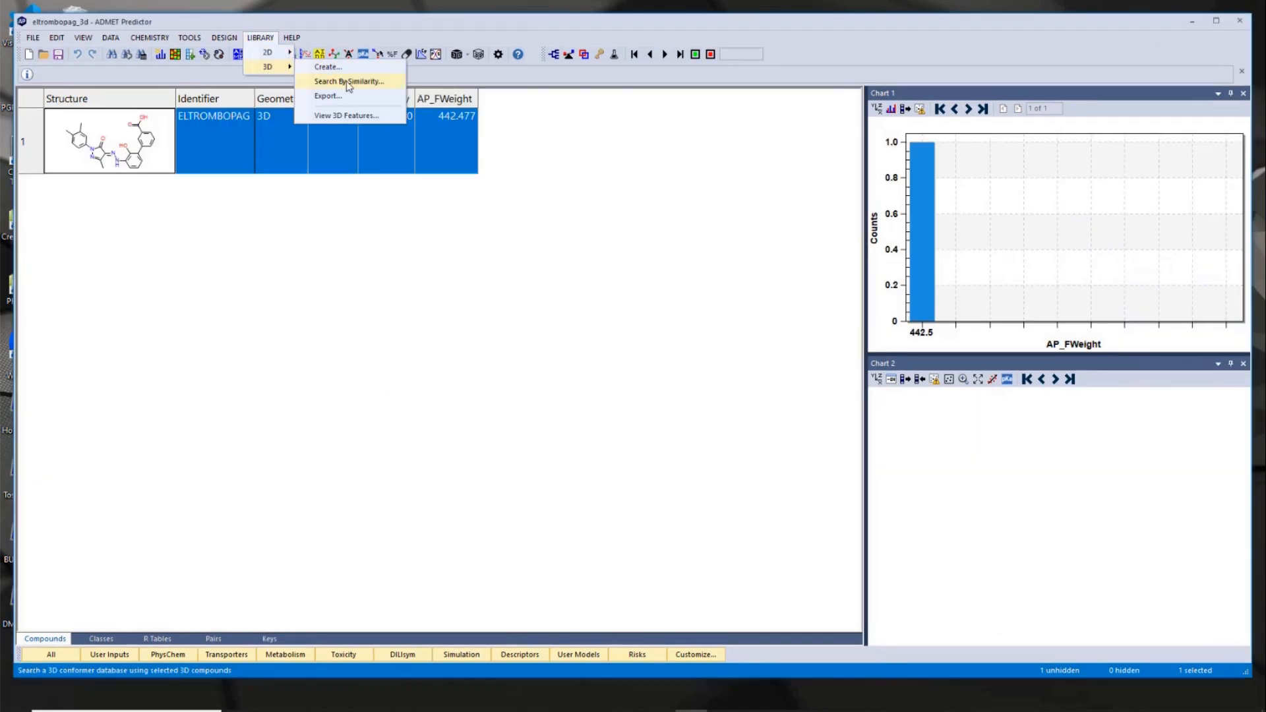
{"action": "left_click", "coordinate": [368, 85]}
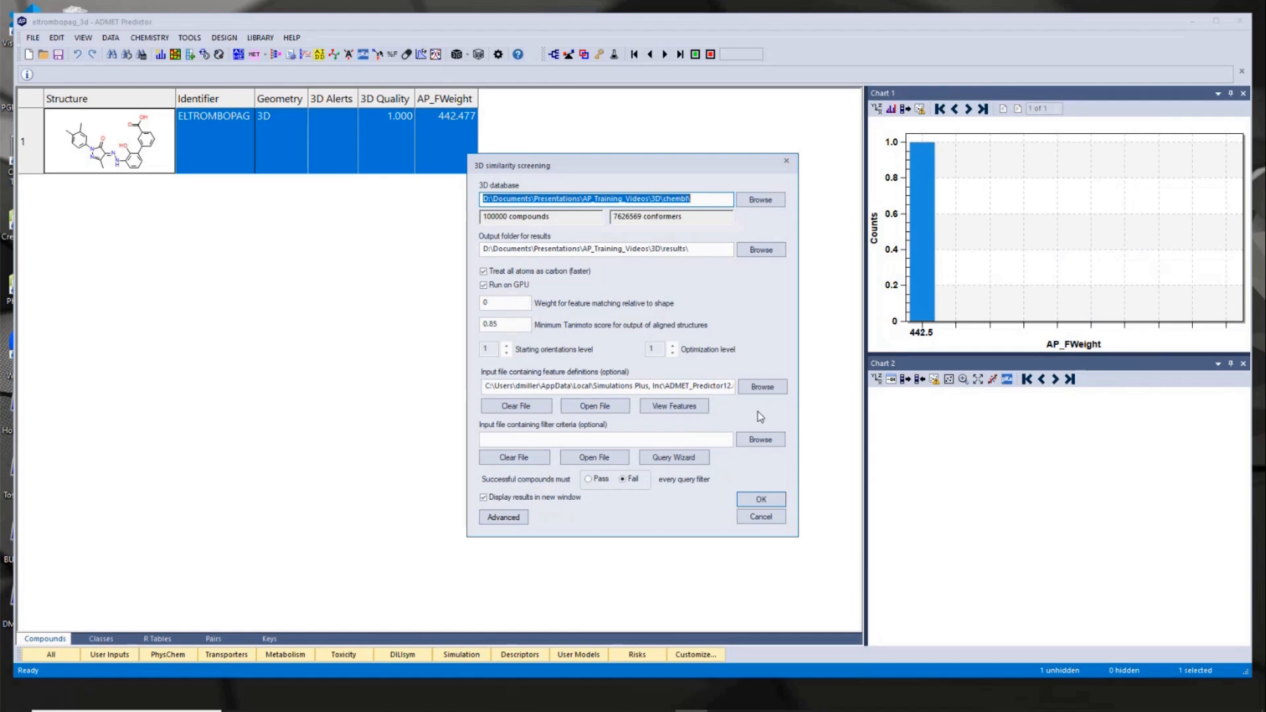
Examine the acceptor, donor and ring features mapped on eltrombopag for the screening, and close the feature view.
{"action": "left_click", "coordinate": [681, 408]}
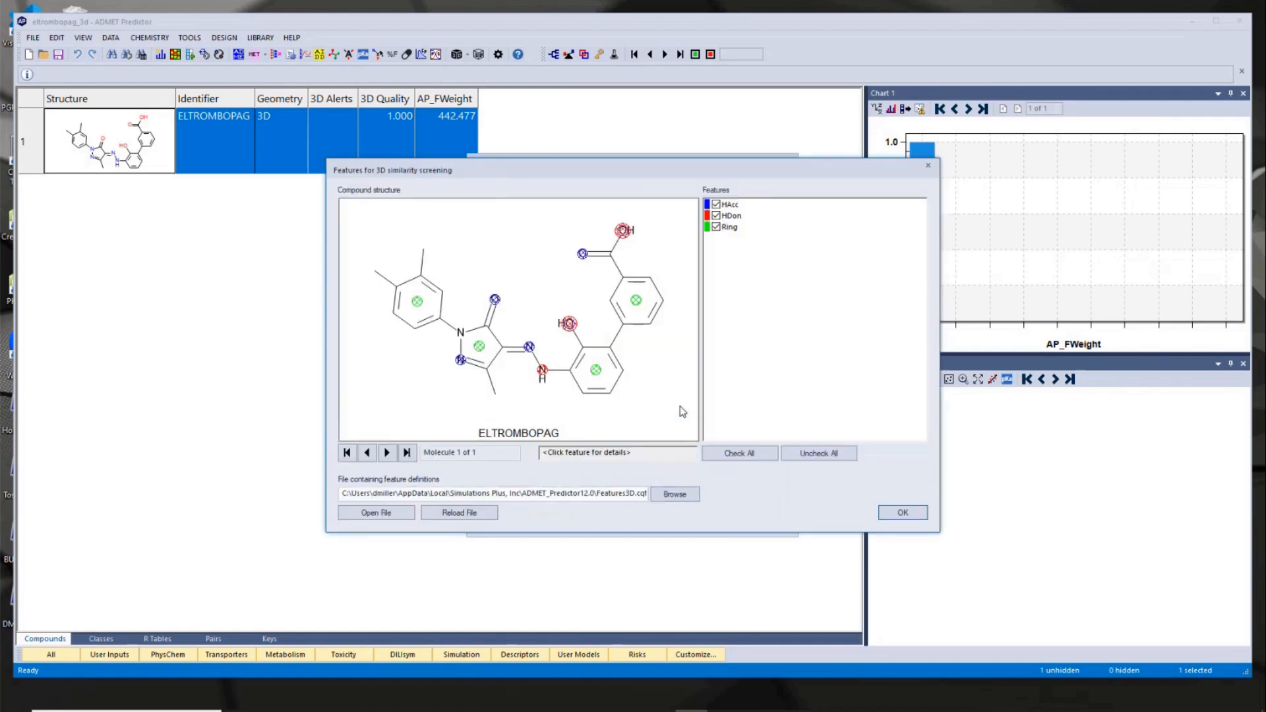
{"action": "left_click_drag", "start_coordinate": [635, 154], "coordinate": [825, 77]}
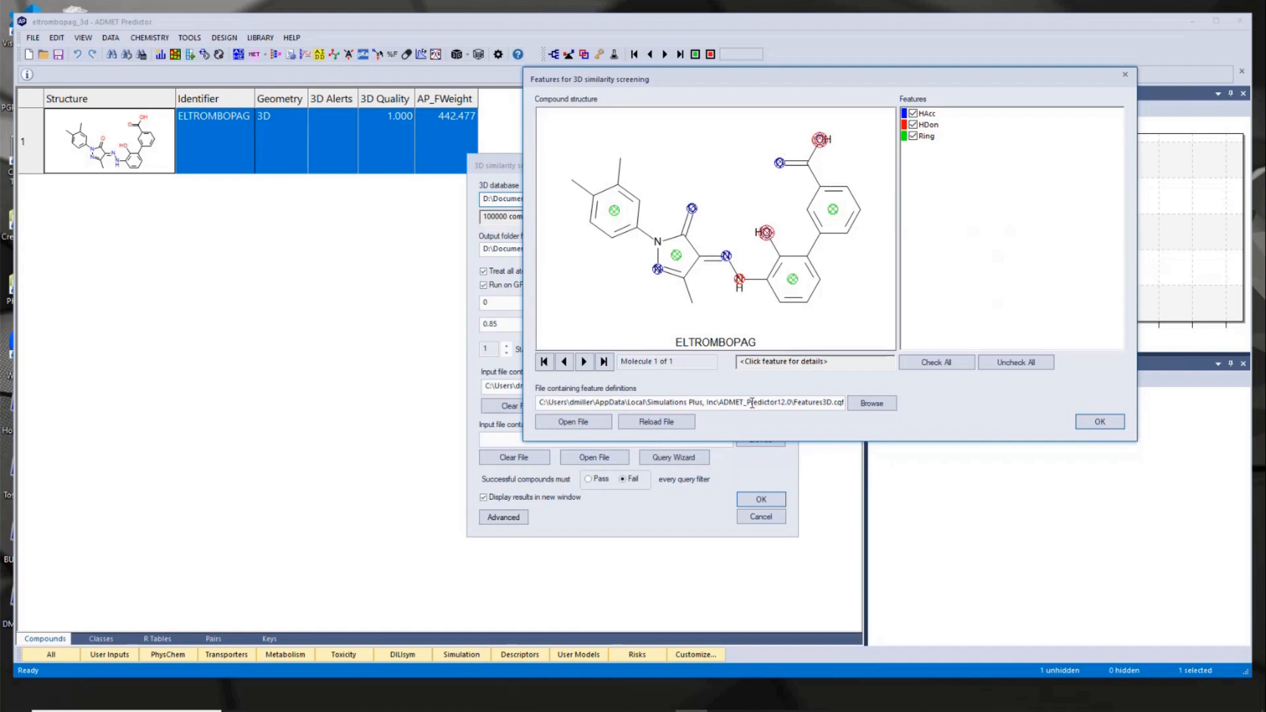
{"action": "left_click", "coordinate": [1100, 422]}
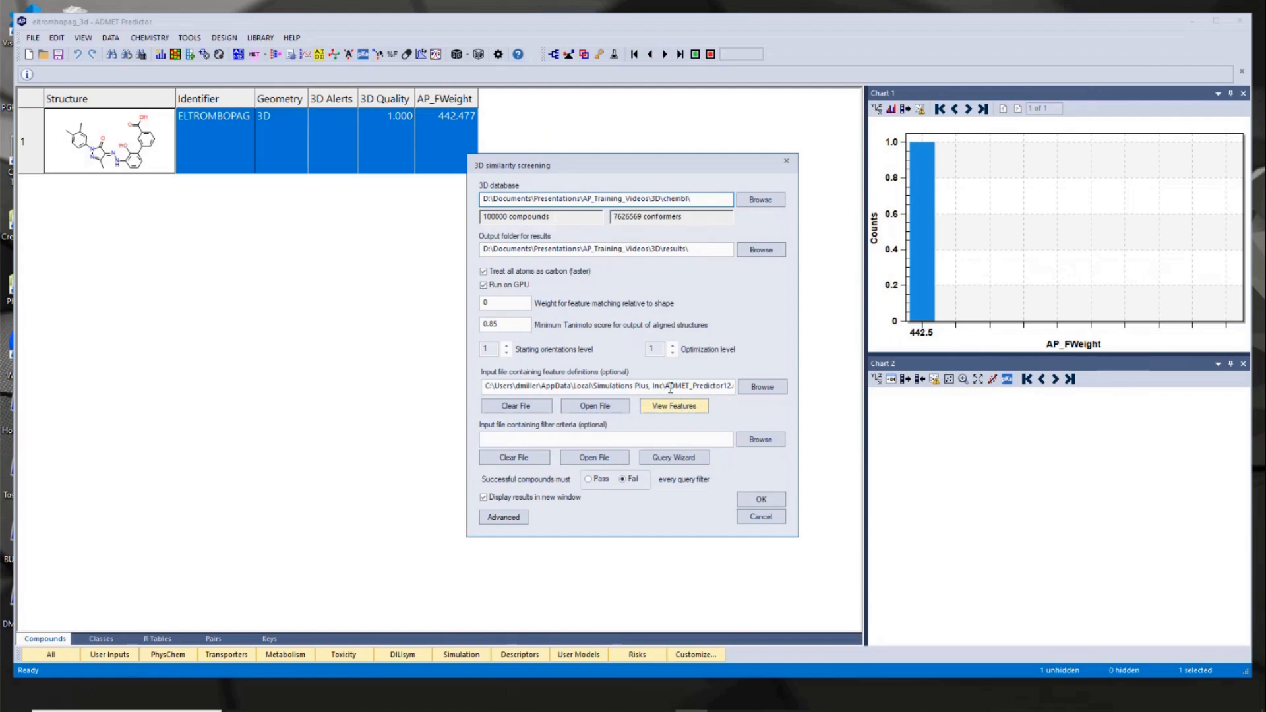
Set the weight for feature matching relative to shape to 4 and the minimum Tanimoto score to 0.65.
{"action": "double_click", "coordinate": [498, 303]}
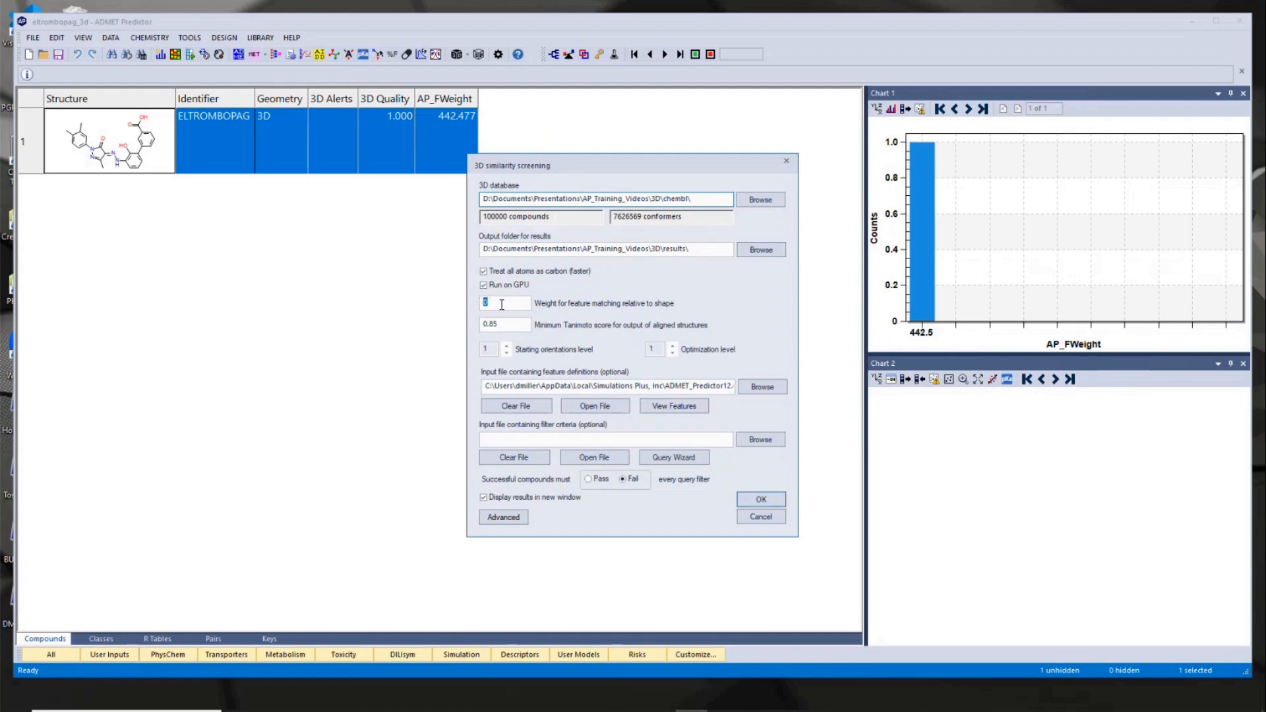
{"action": "mouse_move", "coordinate": [502, 305]}
{"action": "mouse_move", "coordinate": [506, 307]}
Choose ExcludedMotif.cqf from the 3D folder as the input file containing filter criteria.
{"action": "left_click", "coordinate": [623, 441]}
{"action": "left_click", "coordinate": [760, 439]}
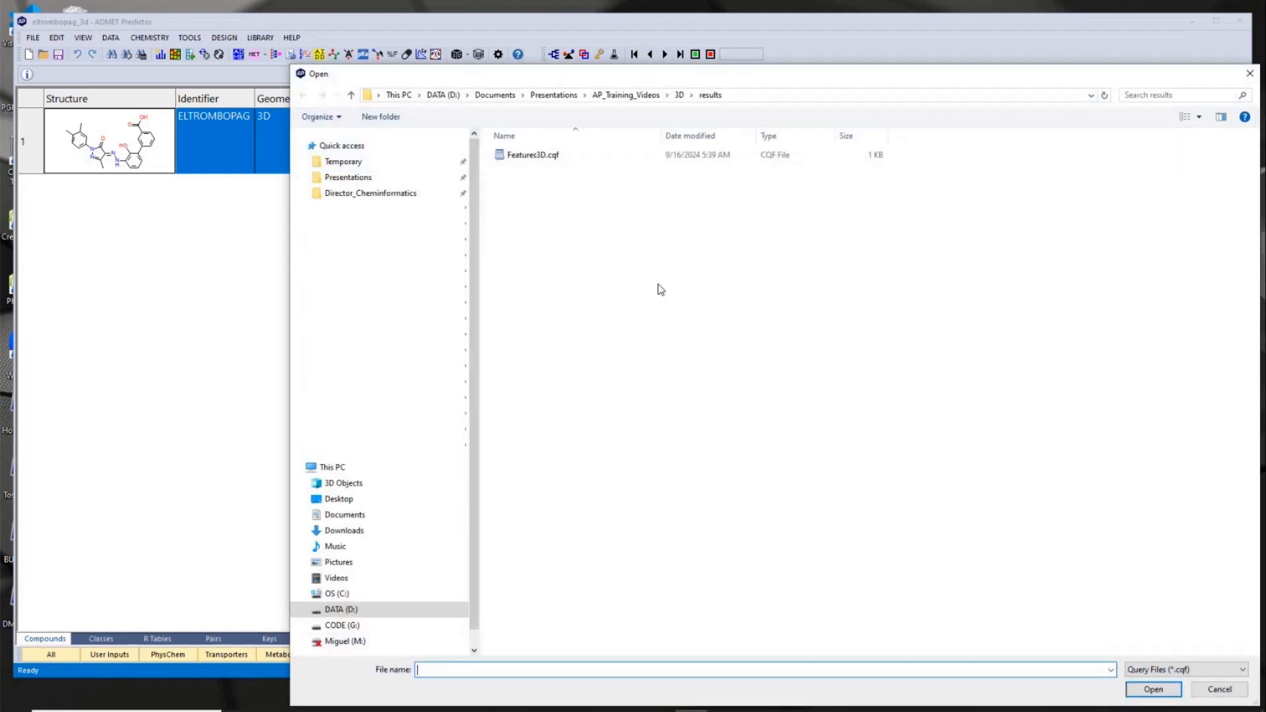
{"action": "left_click", "coordinate": [678, 94]}
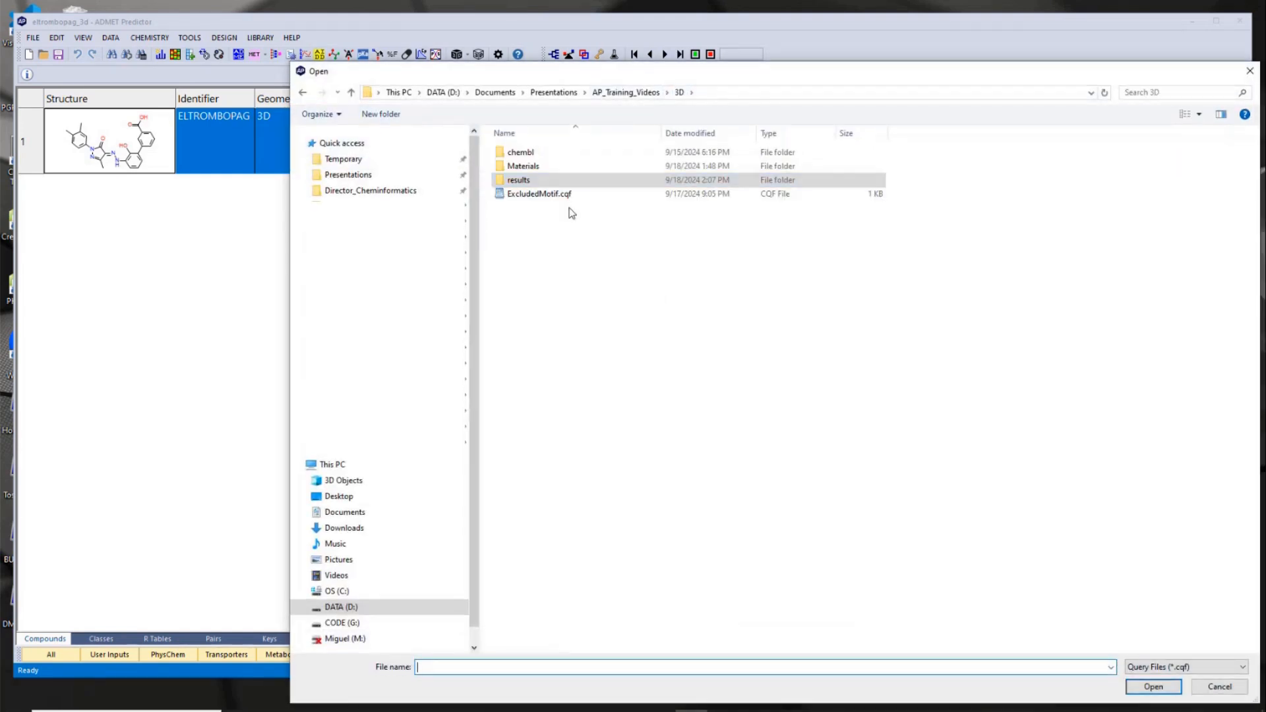
{"action": "left_click", "coordinate": [559, 197]}
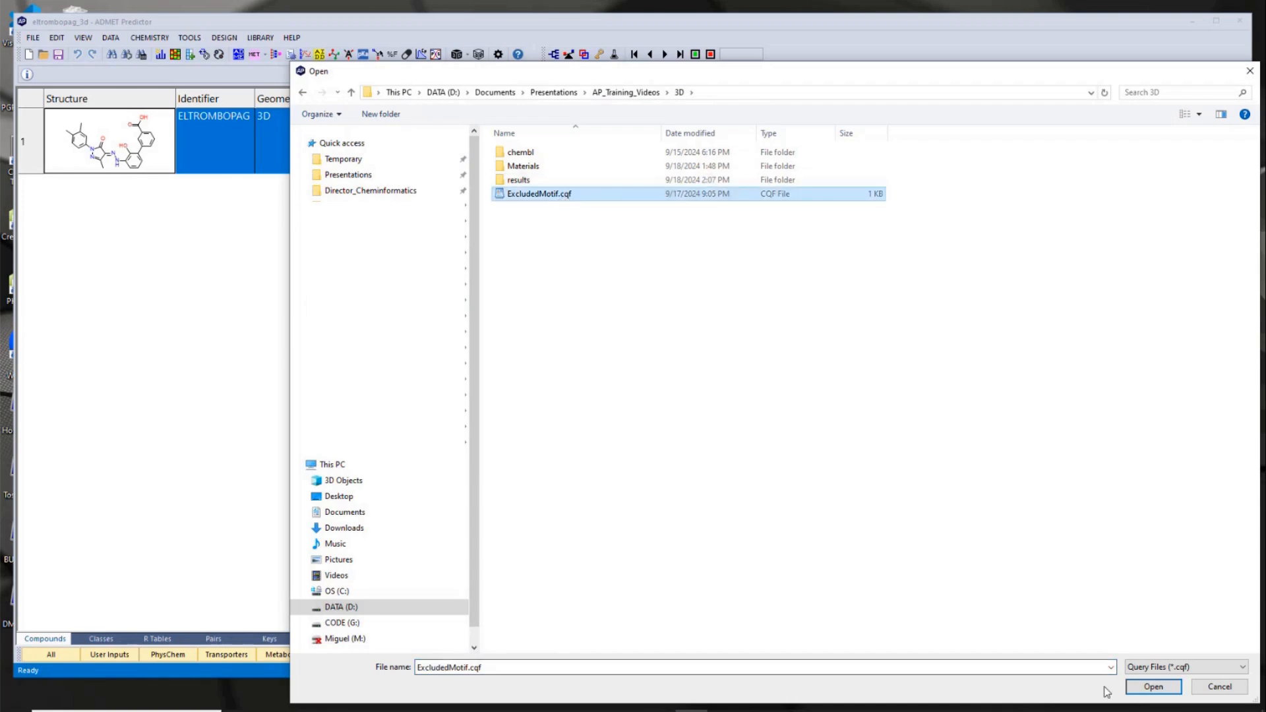
{"action": "left_click", "coordinate": [1148, 689]}
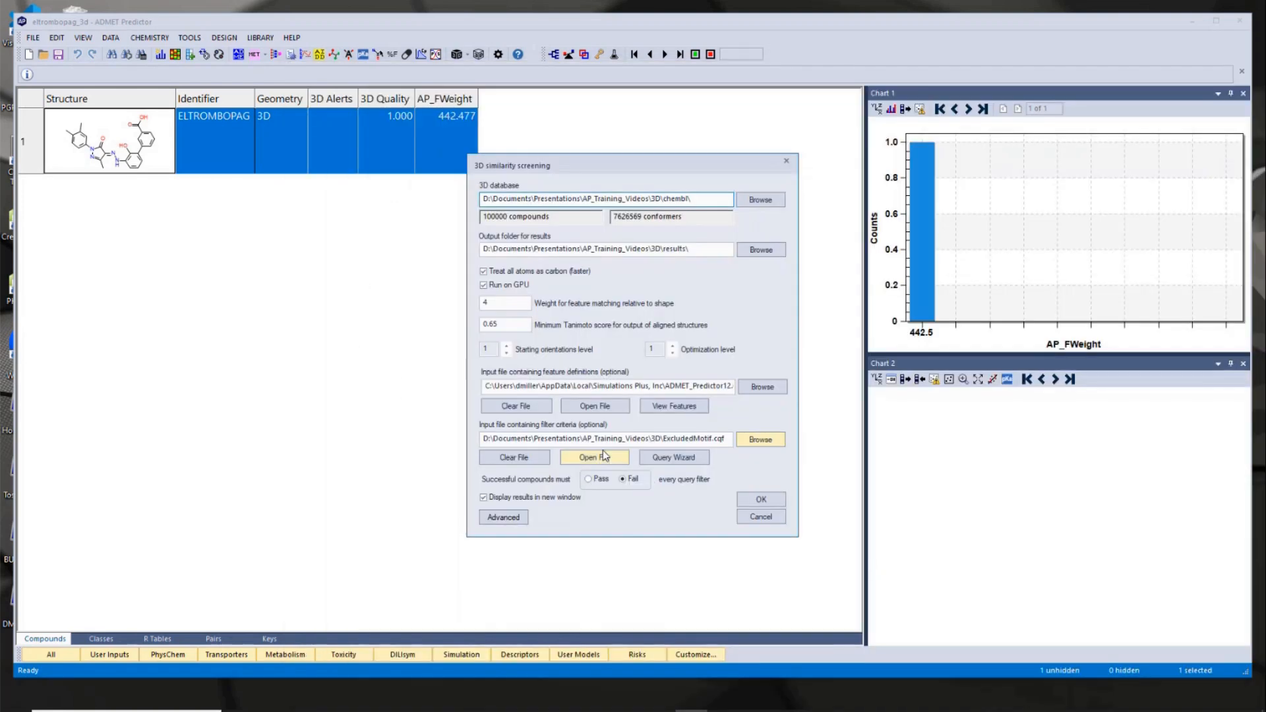
Inspect the query pattern in the ExcludedMotif.cqf filter file in Notepad, and close the file.
{"action": "left_click", "coordinate": [597, 460]}
{"action": "left_click_drag", "start_coordinate": [377, 46], "coordinate": [642, 108]}
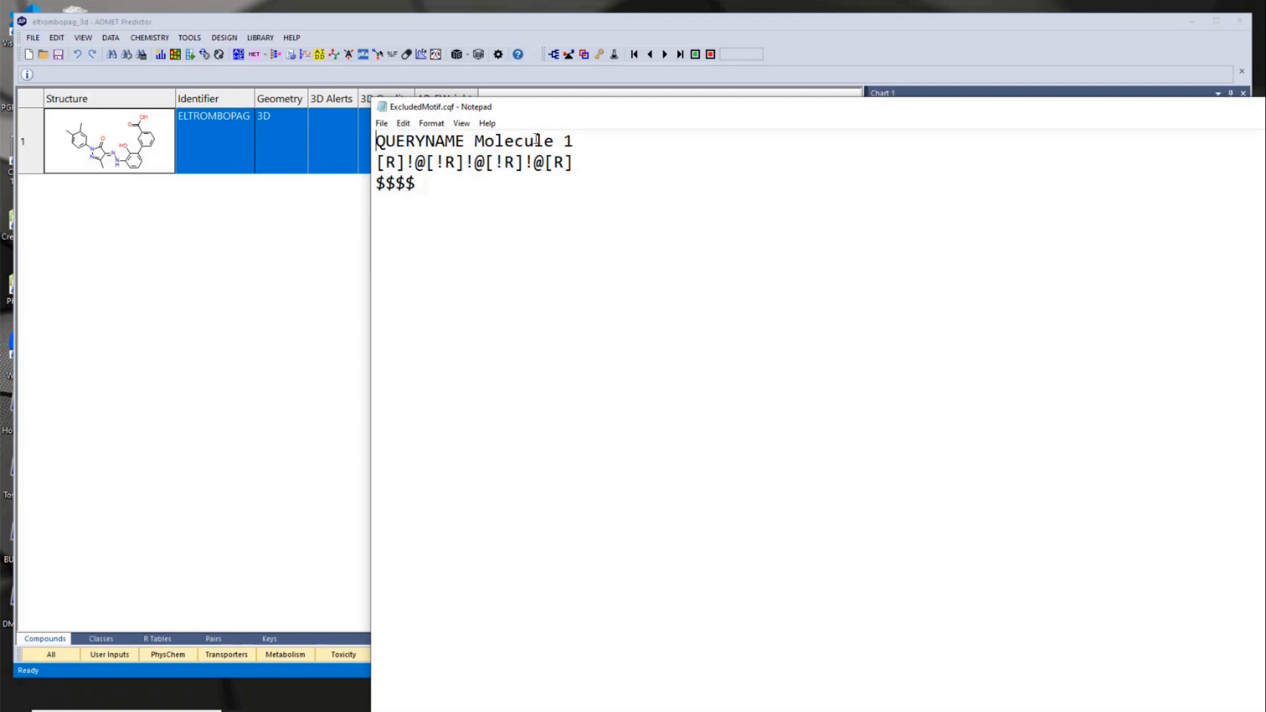
{"action": "left_click_drag", "start_coordinate": [729, 116], "coordinate": [404, 77]}
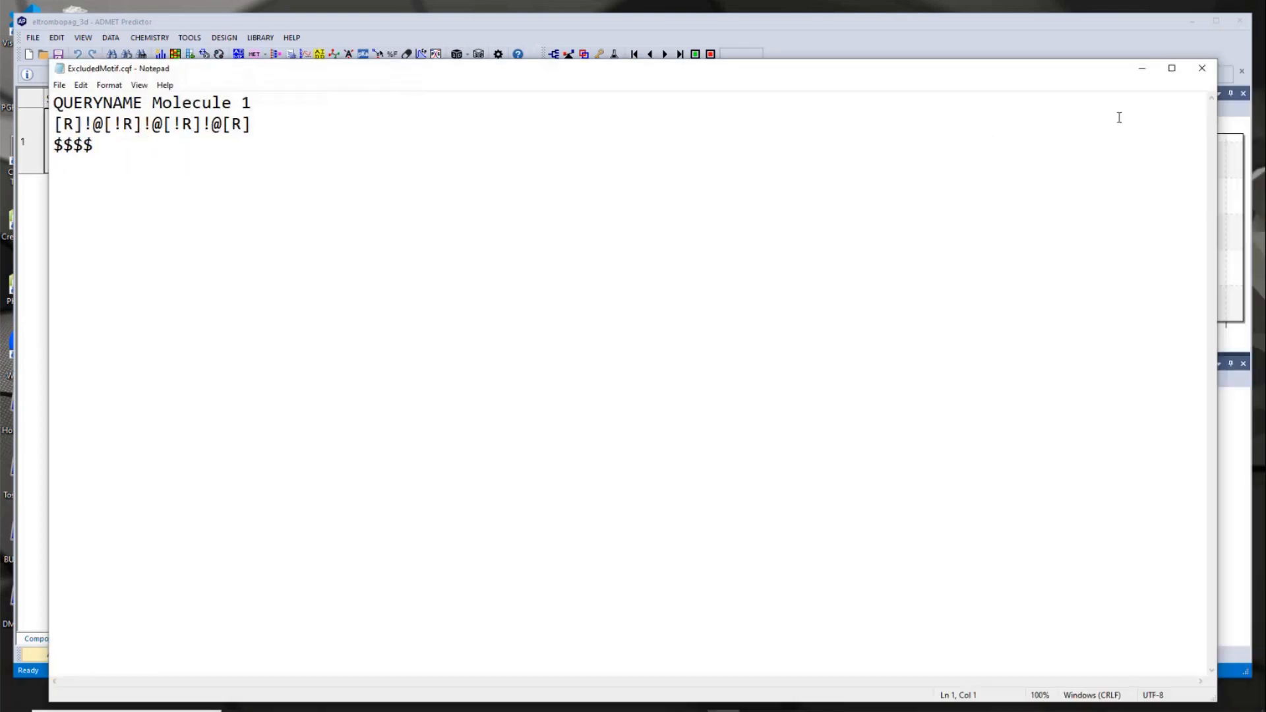
{"action": "left_click", "coordinate": [1204, 69]}
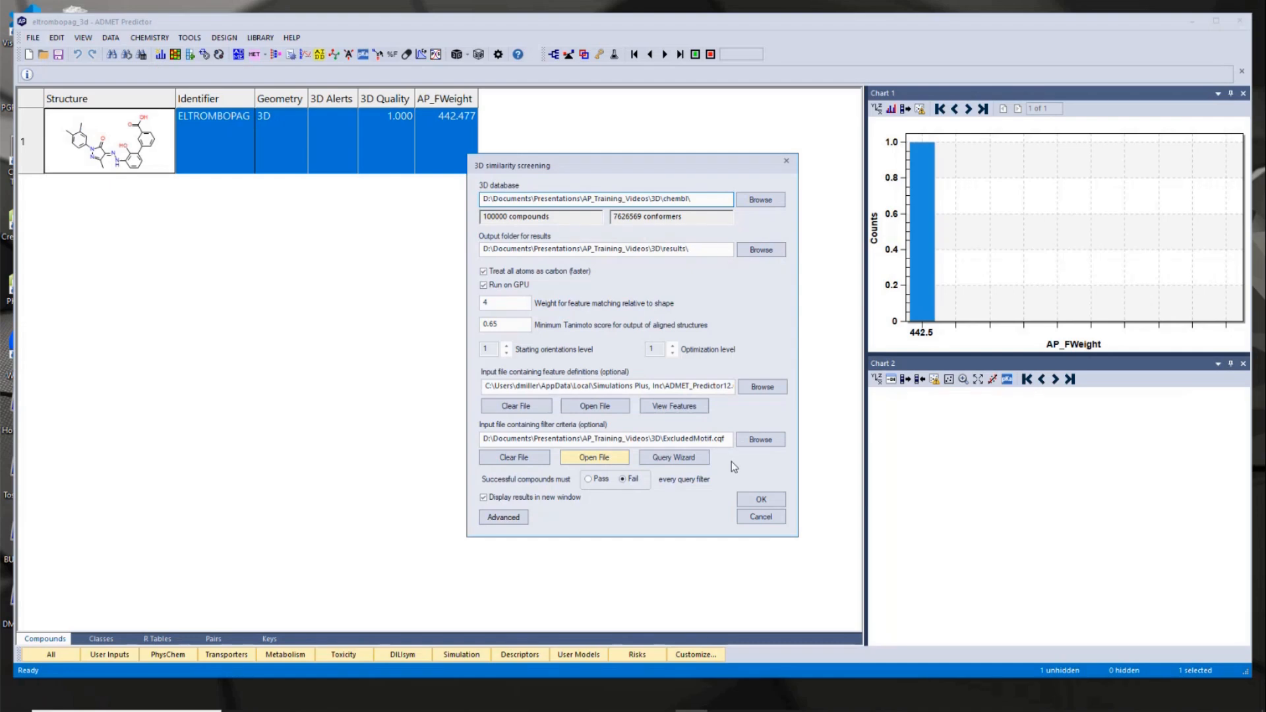
Run the 3D similarity screening, overwriting the existing files in the results folder, and load the hits.
{"action": "left_click", "coordinate": [762, 499]}
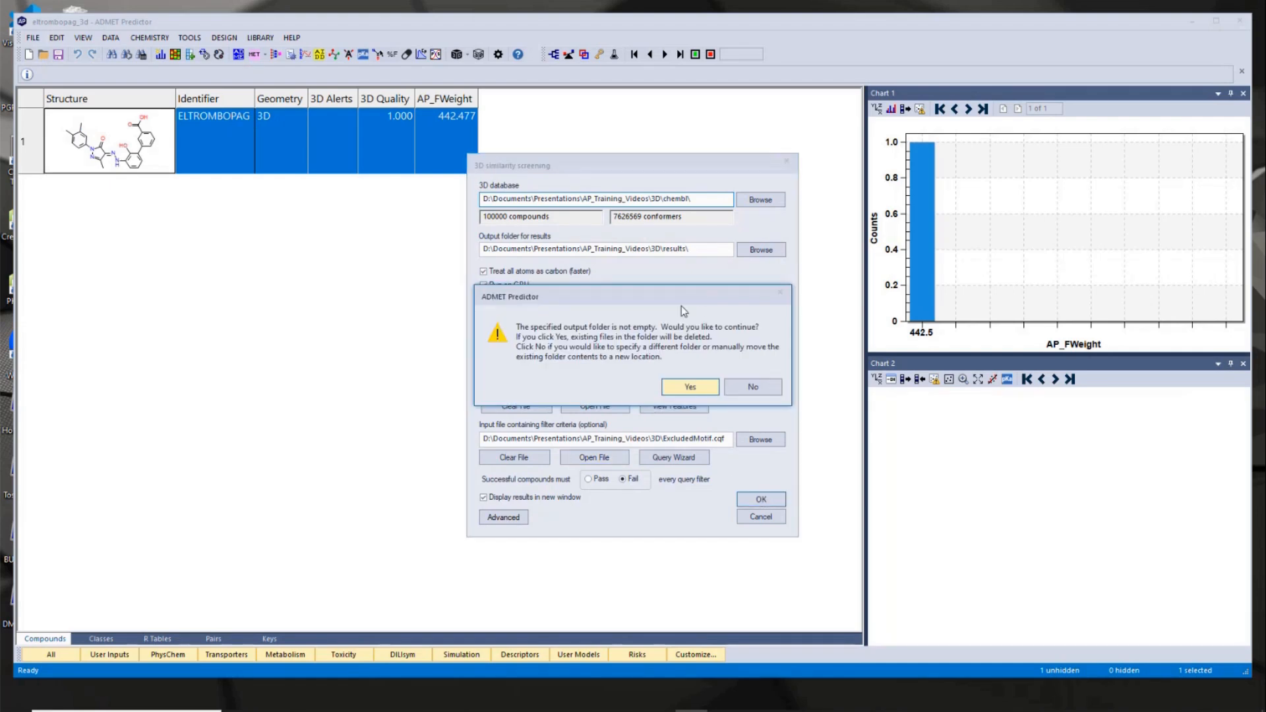
{"action": "left_click_drag", "start_coordinate": [687, 294], "coordinate": [903, 281]}
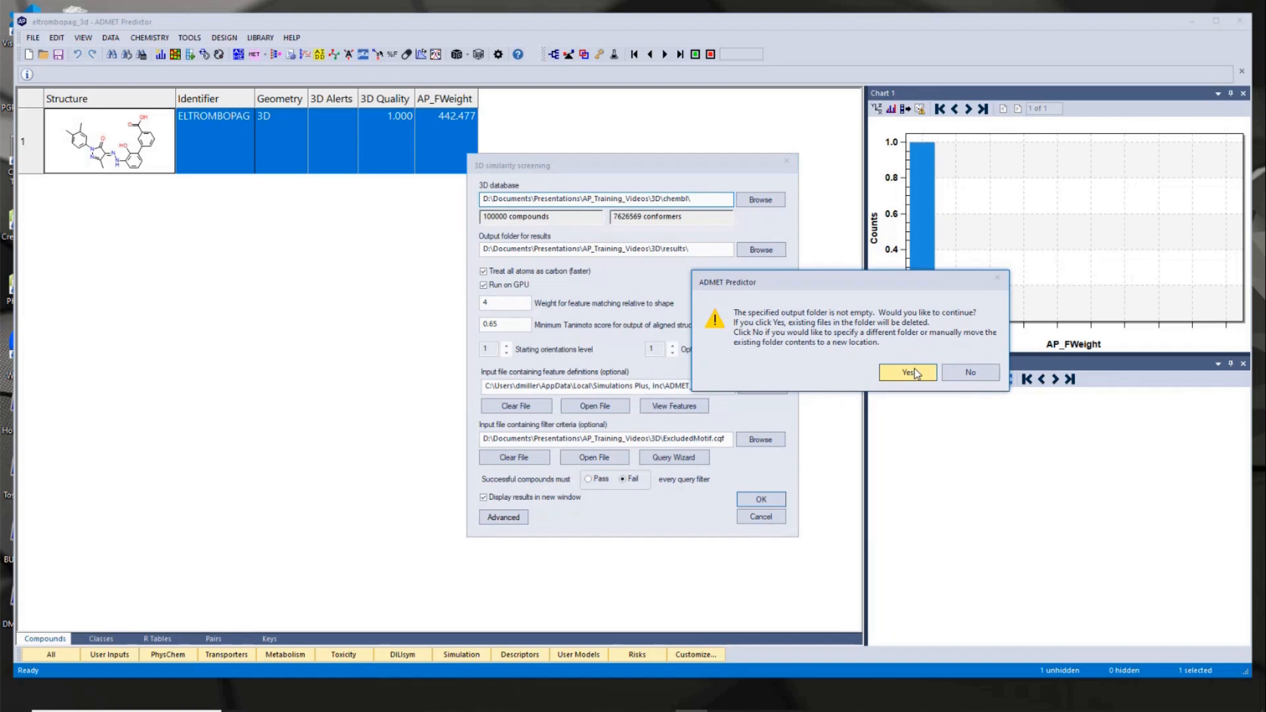
{"action": "left_click", "coordinate": [914, 373]}
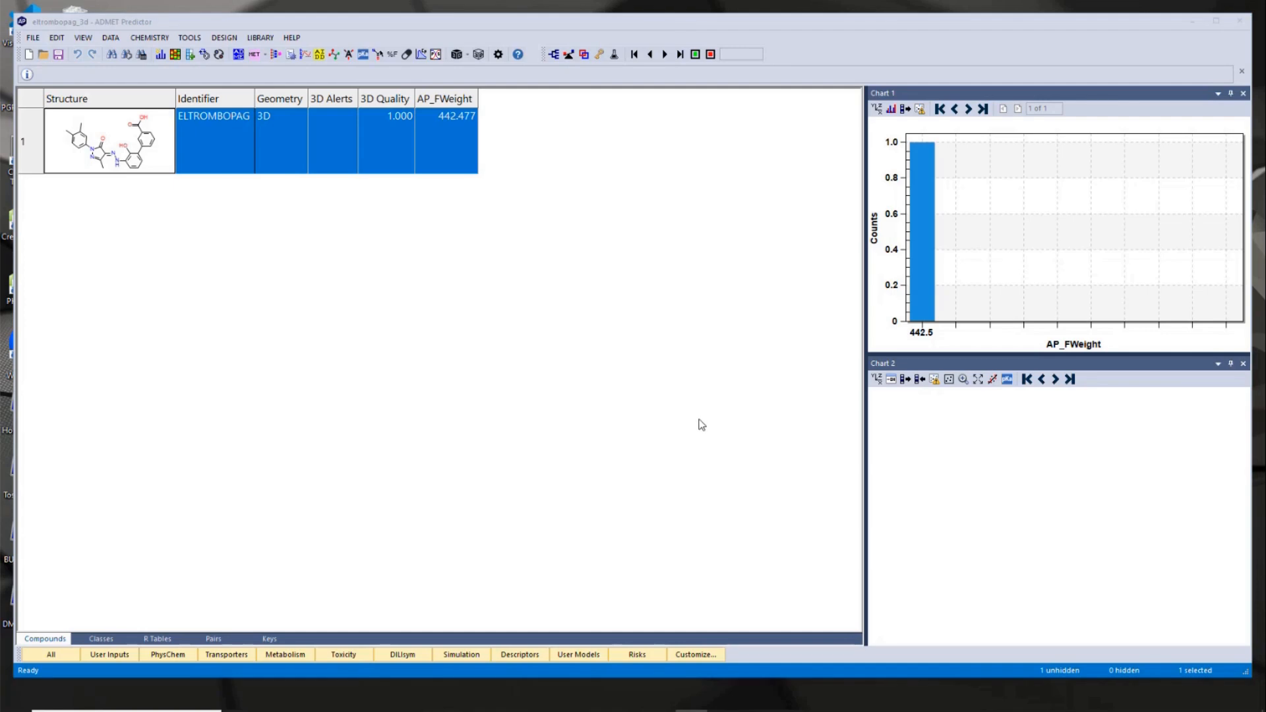
{"action": "left_click", "coordinate": [725, 360]}
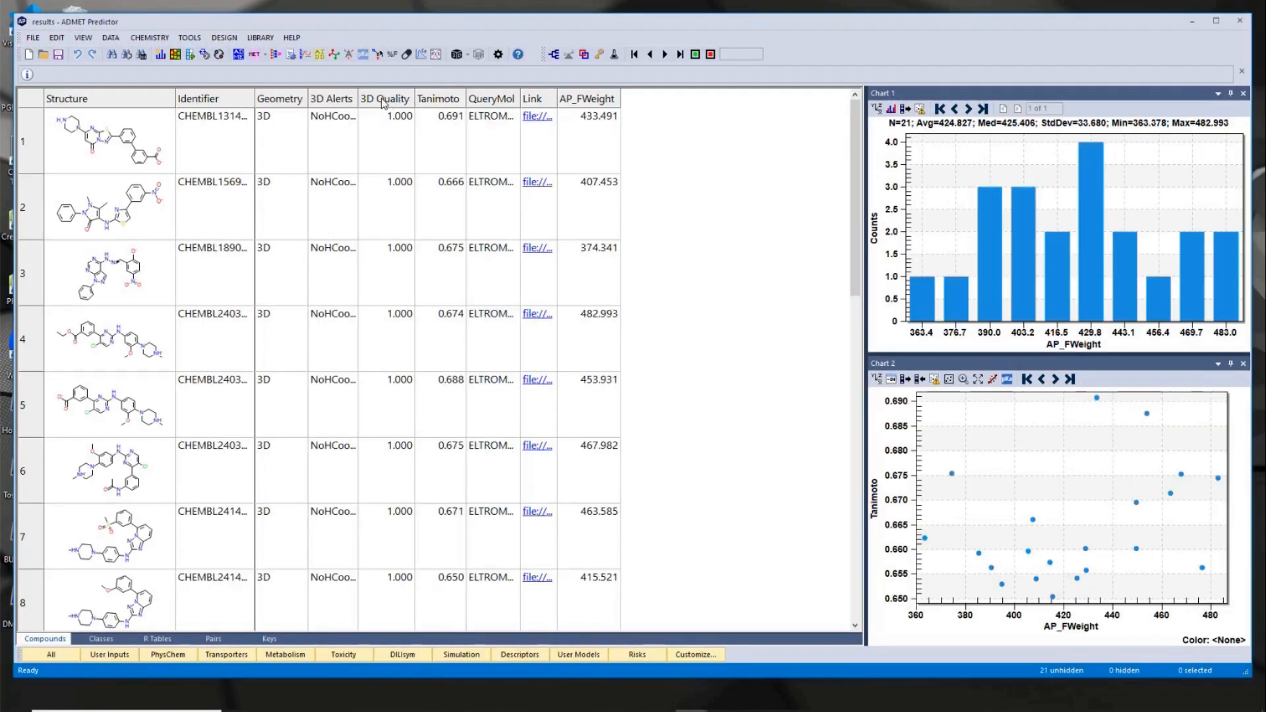
Sort the new hits by descending Tanimoto score and shift the results window aside to uncover the eltrombopag query structure.
{"action": "left_click", "coordinate": [442, 100]}
{"action": "left_click", "coordinate": [435, 100]}
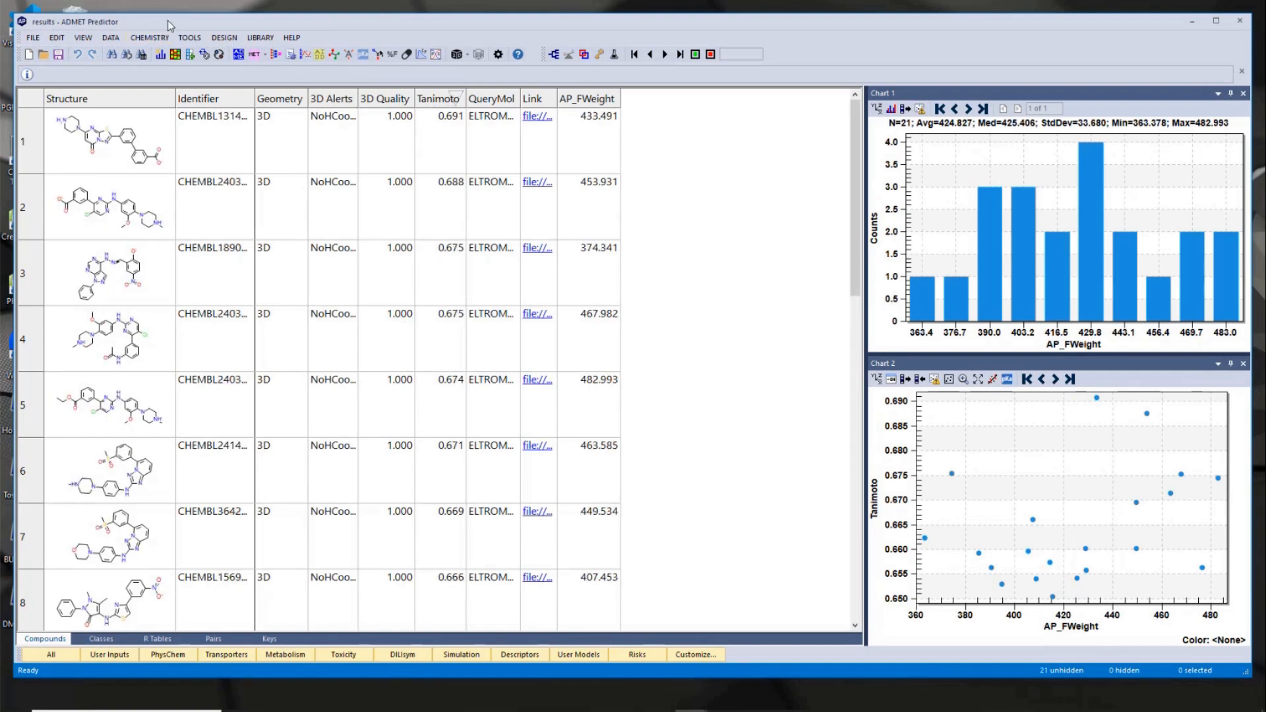
{"action": "left_click_drag", "start_coordinate": [170, 26], "coordinate": [345, 23]}
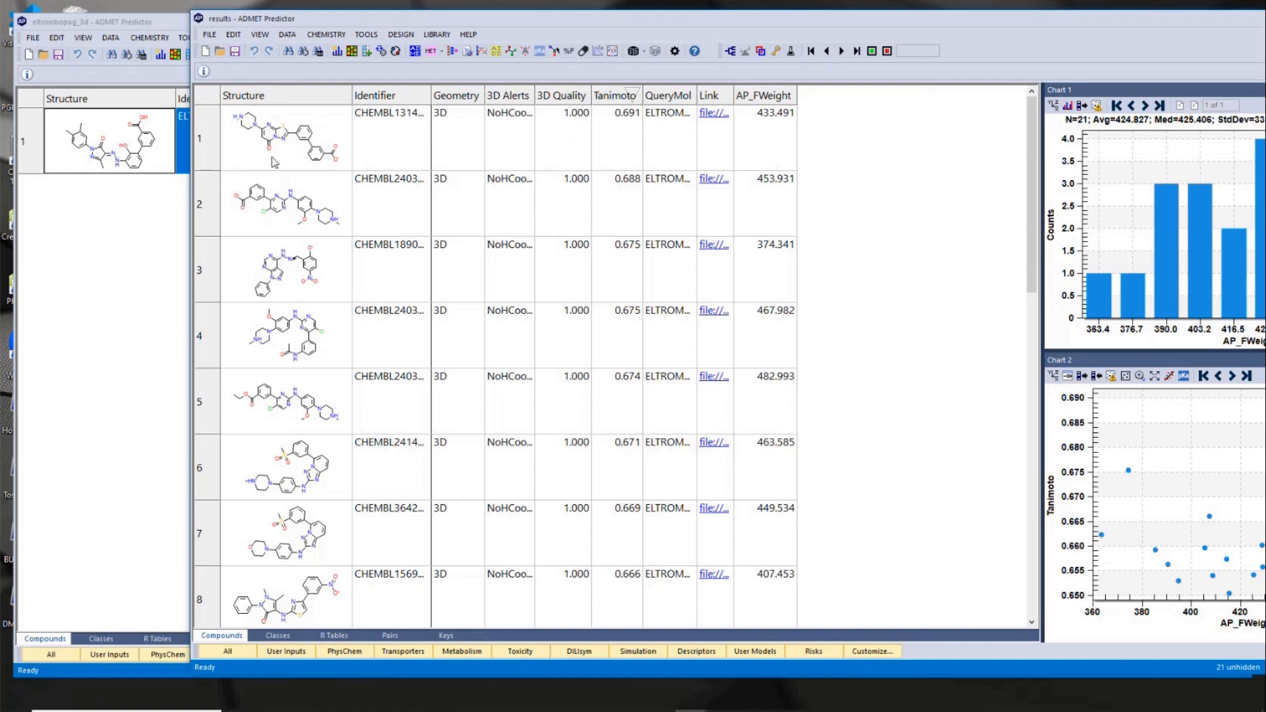
Show the top-ranked hit together with eltrombopag in Discovery Studio Visualizer and examine their 3D overlay from several angles.
{"action": "left_click", "coordinate": [717, 119]}
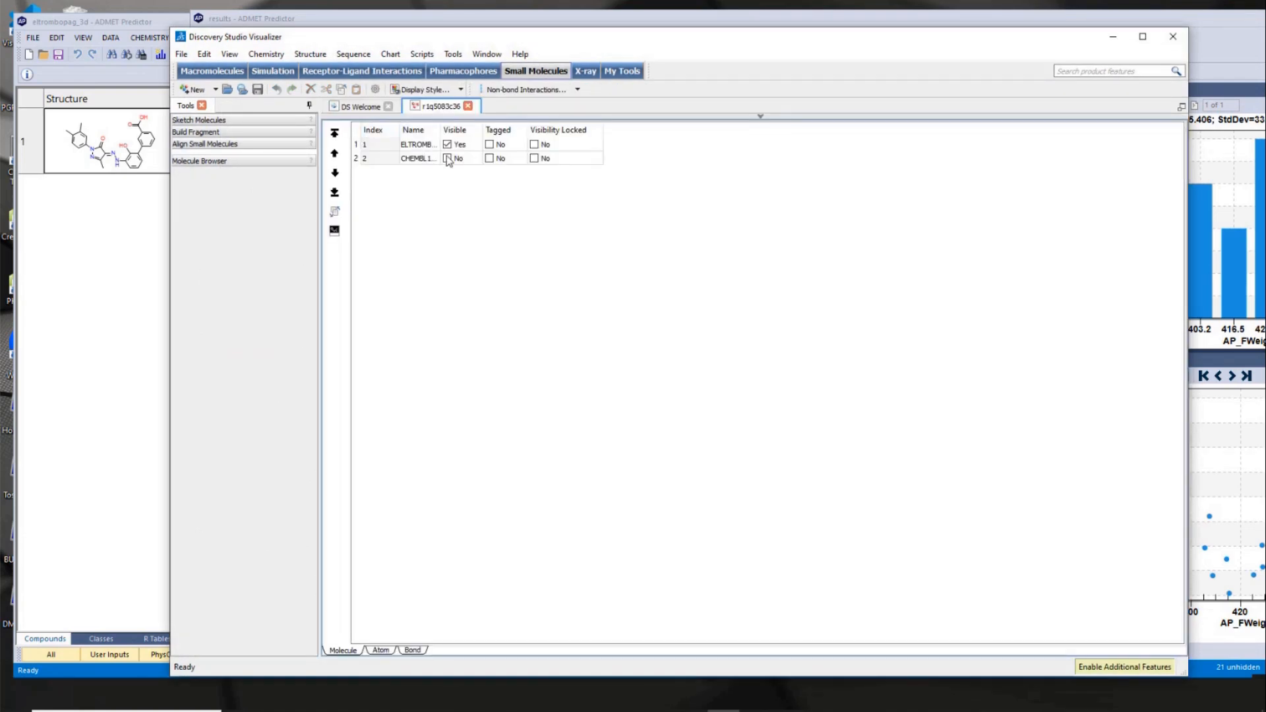
{"action": "left_click", "coordinate": [447, 159]}
{"action": "left_click", "coordinate": [760, 117]}
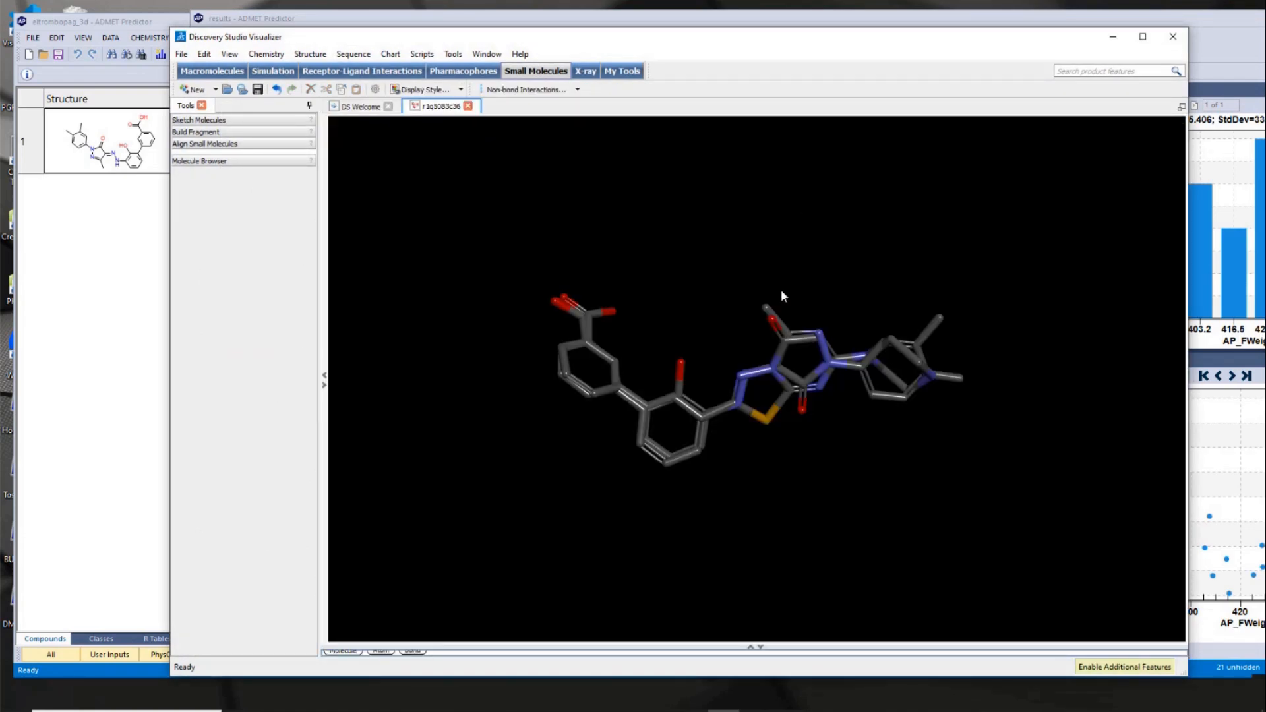
{"action": "scroll", "coordinate": [663, 306], "scroll_direction": "up", "scroll_amount": 3}
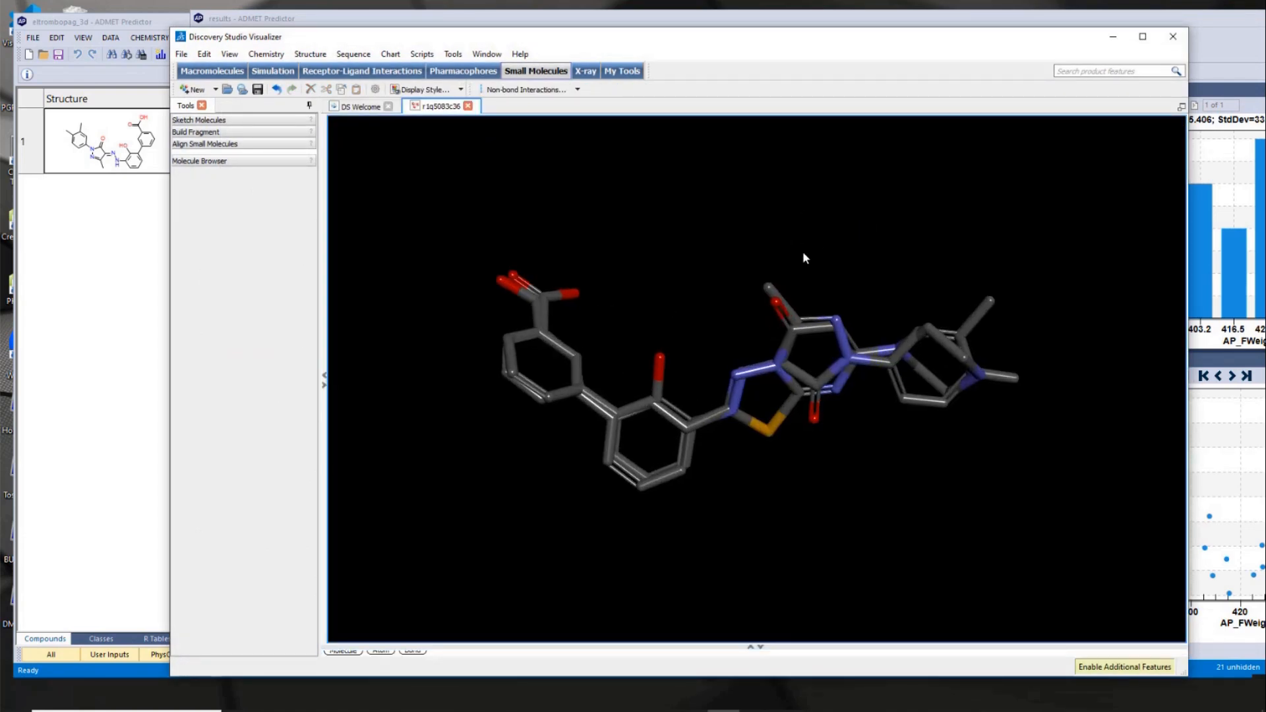
{"action": "left_click_drag", "start_coordinate": [803, 257], "coordinate": [709, 297]}
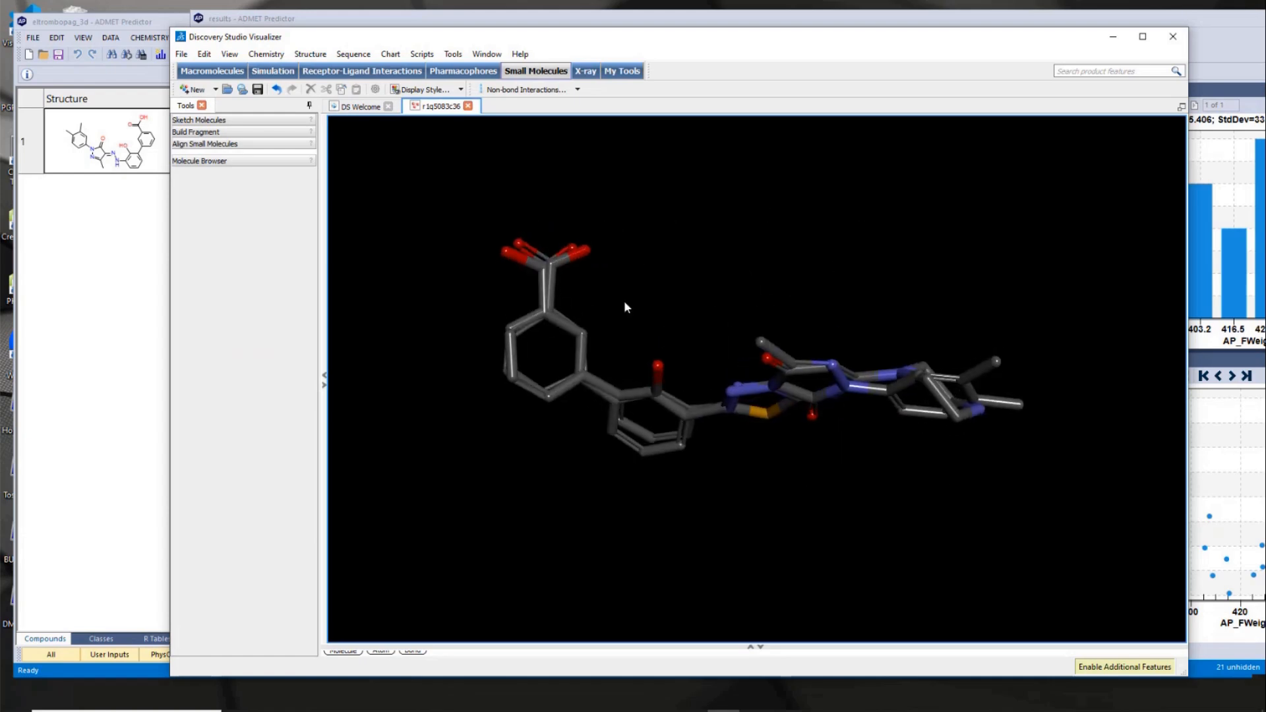
{"action": "left_click_drag", "start_coordinate": [625, 302], "coordinate": [632, 244]}
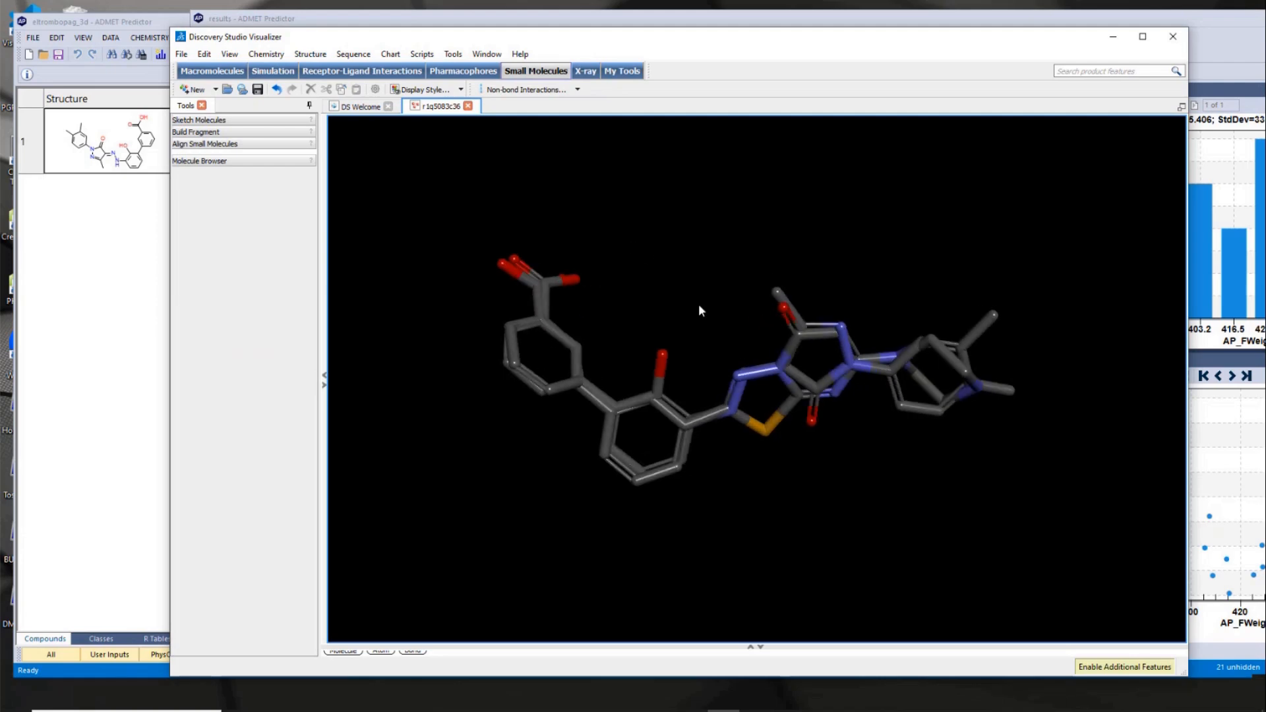
{"action": "left_click_drag", "start_coordinate": [700, 310], "coordinate": [712, 270]}
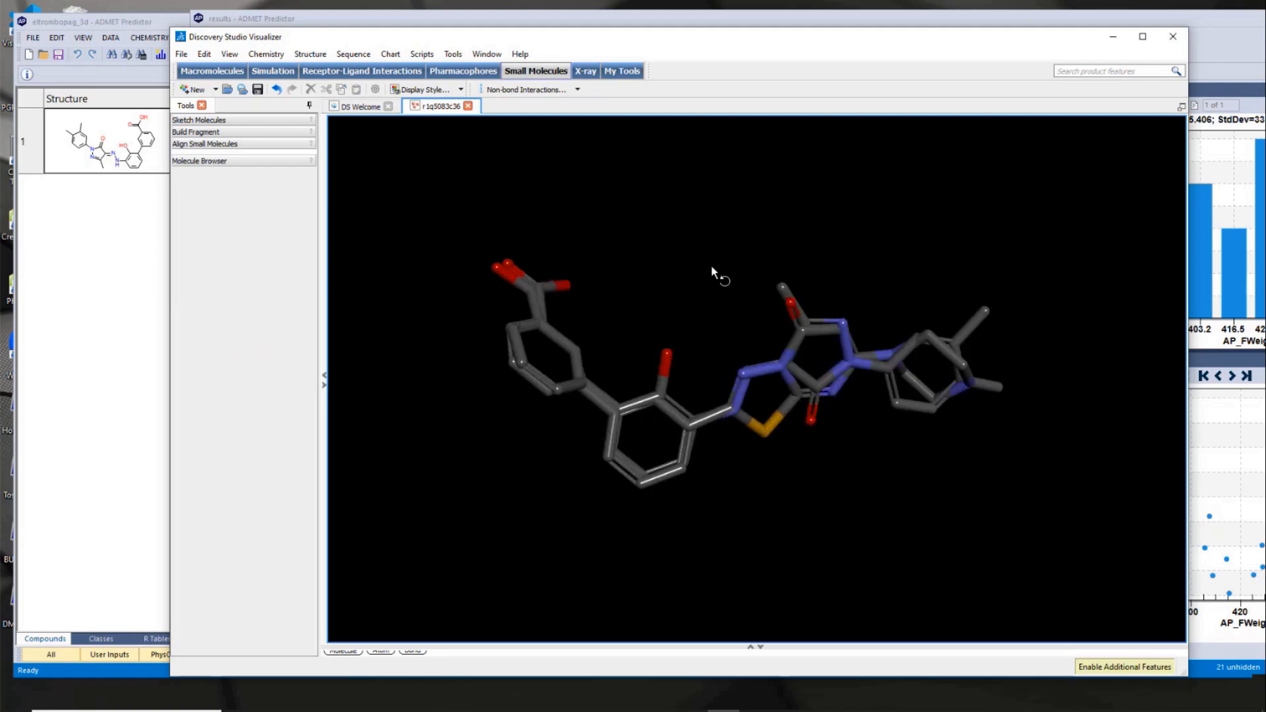
{"action": "left_click_drag", "start_coordinate": [768, 220], "coordinate": [791, 197]}
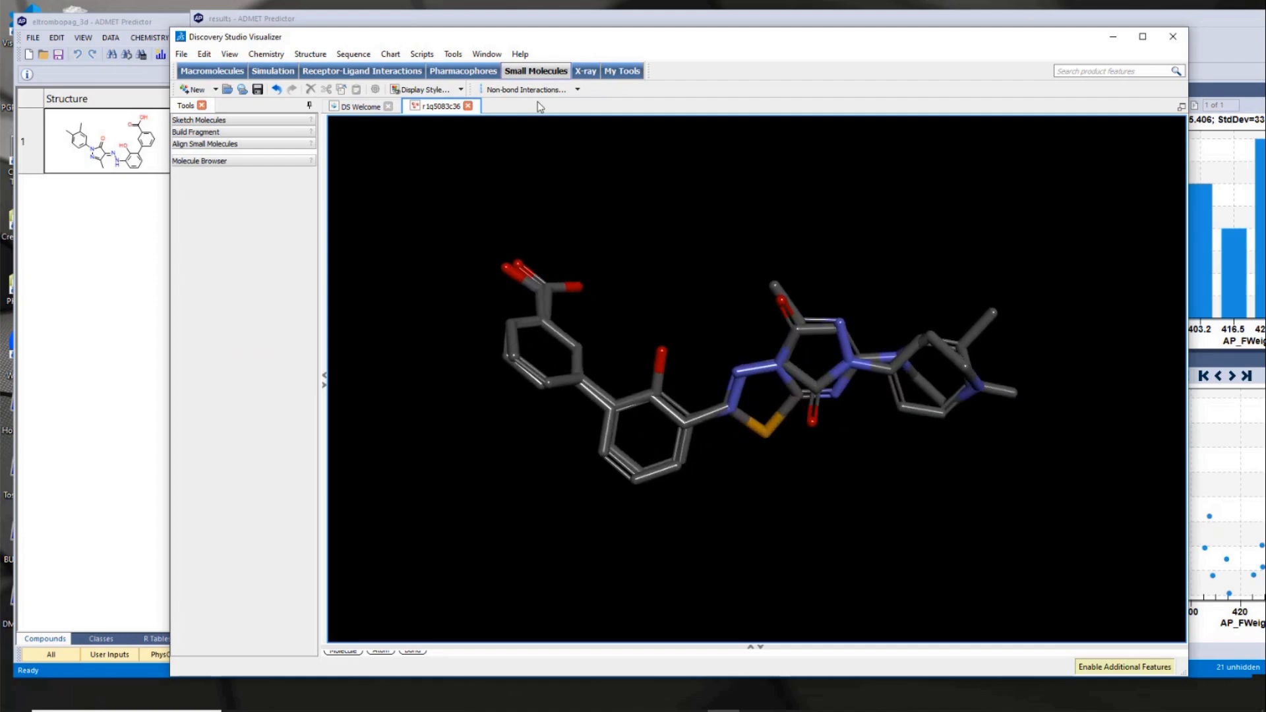
Compare the 3D overlay with the 2D structures behind the Discovery Studio Visualizer window, and close the visualizer without saving.
{"action": "left_click_drag", "start_coordinate": [501, 38], "coordinate": [591, 32]}
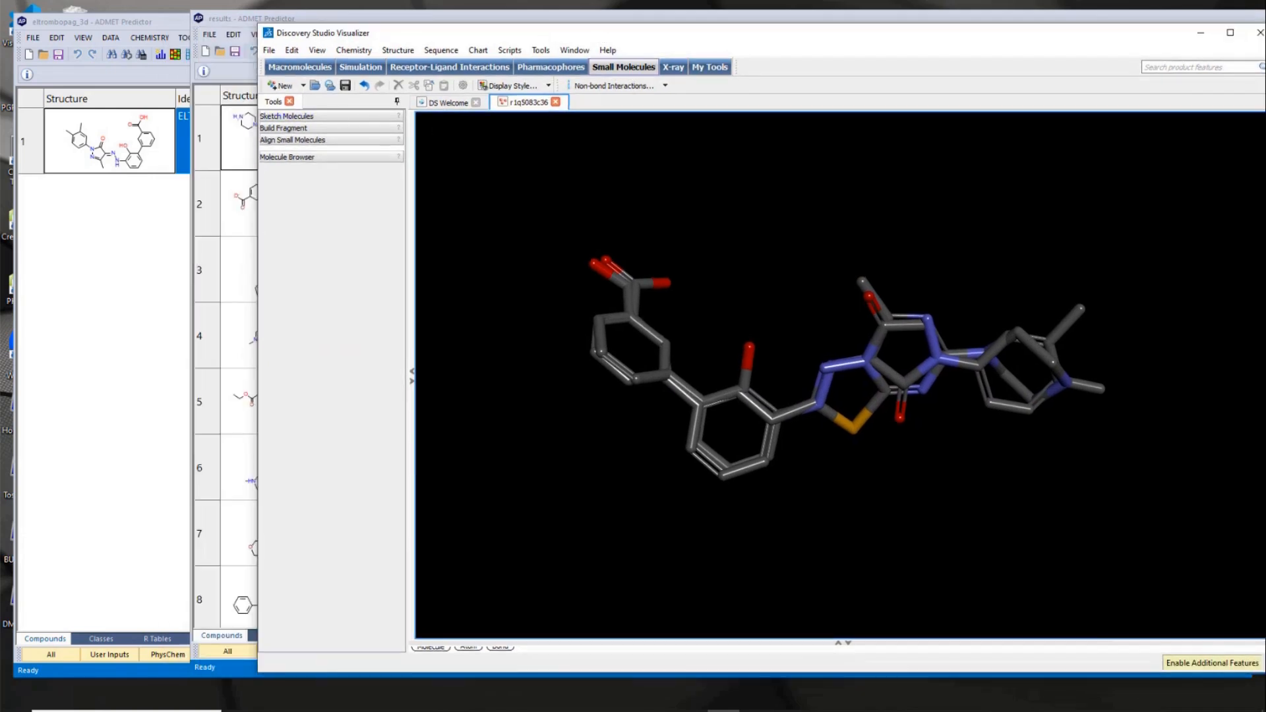
{"action": "left_click_drag", "start_coordinate": [408, 37], "coordinate": [516, 36]}
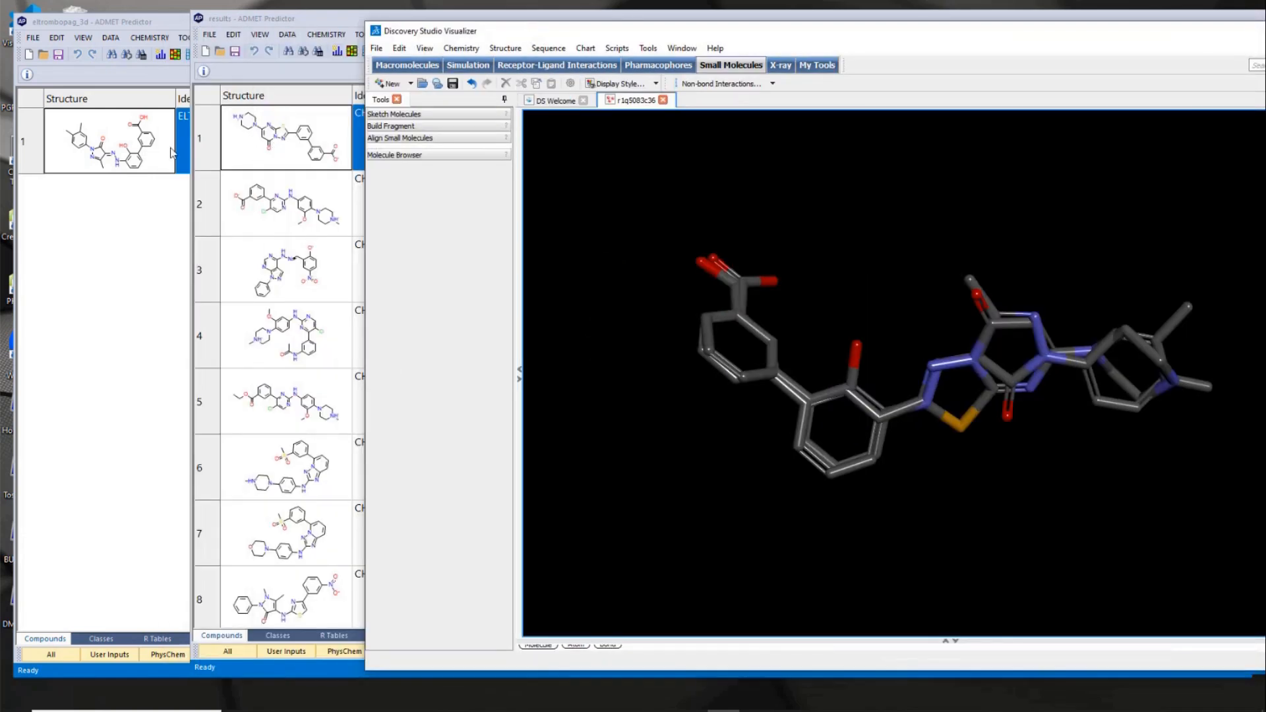
{"action": "left_click_drag", "start_coordinate": [1085, 37], "coordinate": [821, 43]}
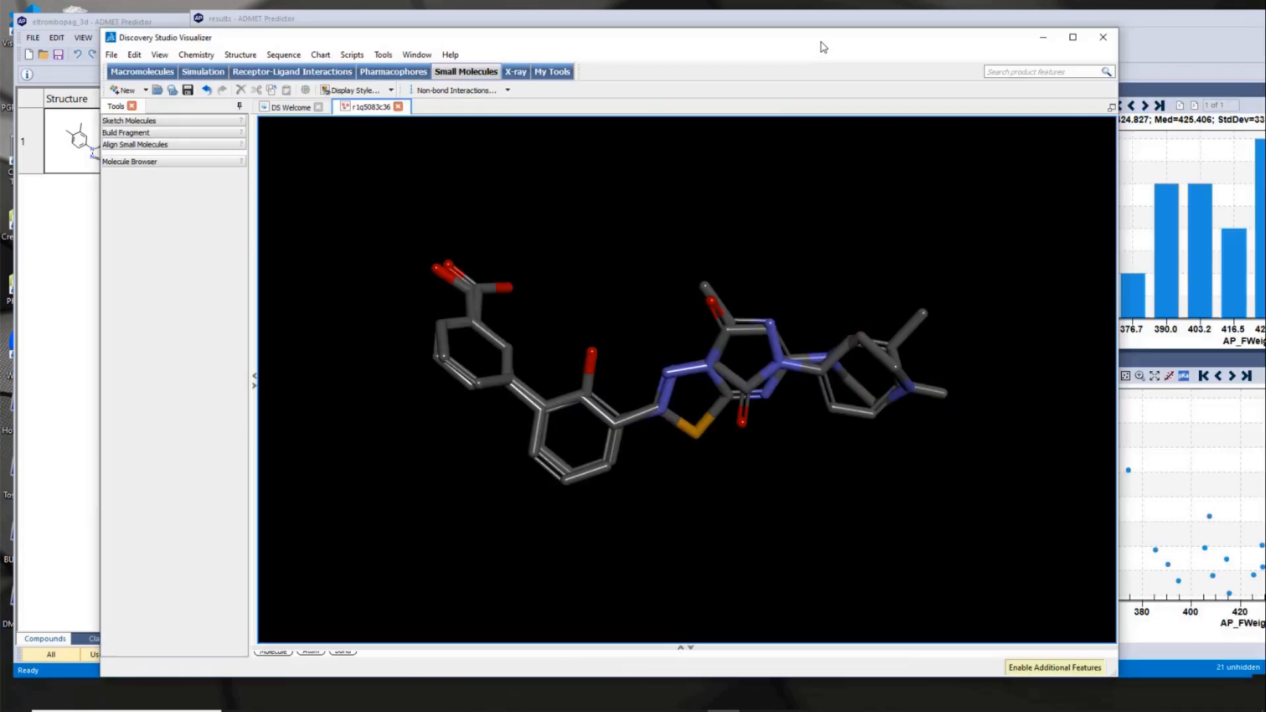
{"action": "left_click", "coordinate": [1102, 37]}
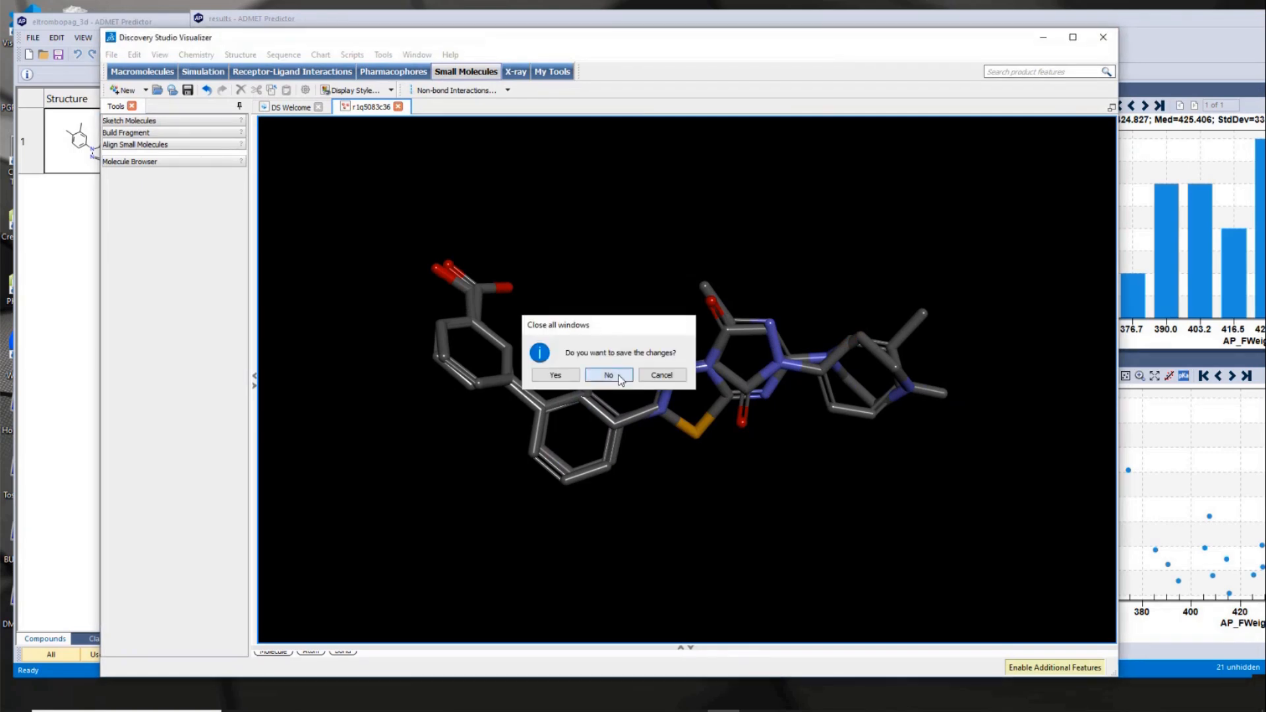
{"action": "left_click", "coordinate": [620, 373]}
Open the sixth-ranked hit's alignment in Discovery Studio Visualizer and display the hit together with eltrombopag in the 3D view.
{"action": "left_click", "coordinate": [298, 464]}
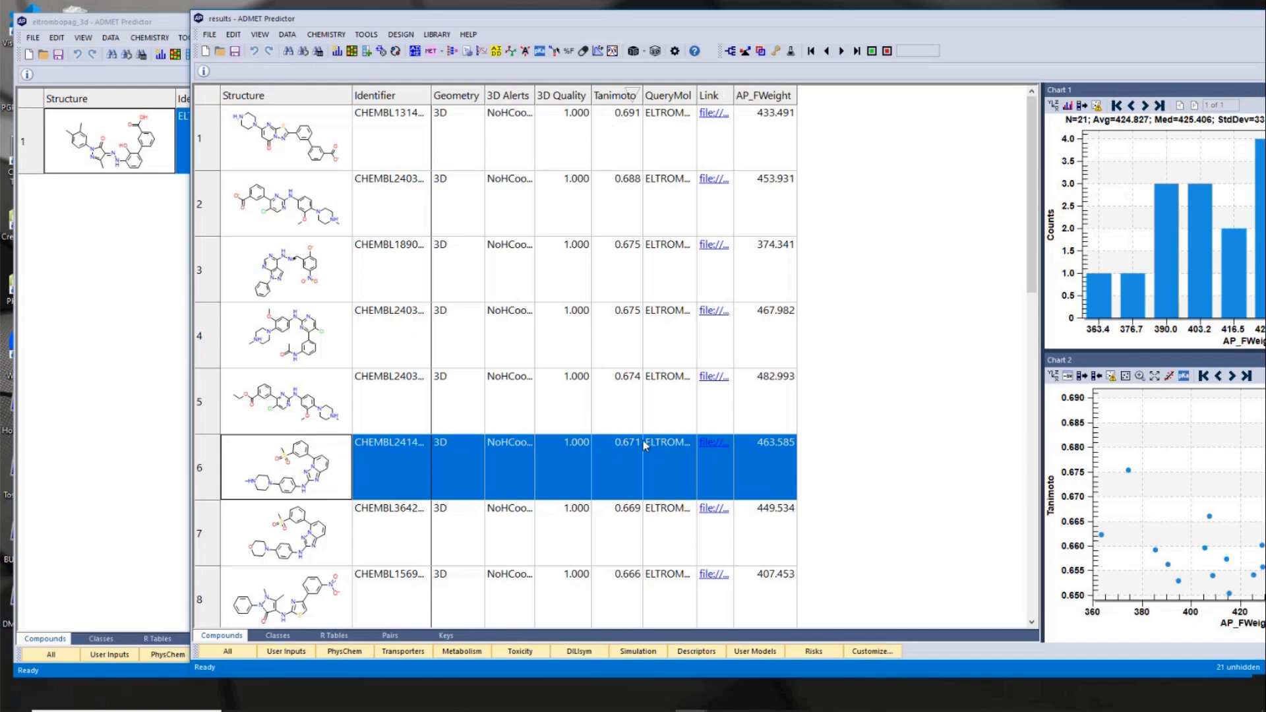
{"action": "left_click", "coordinate": [716, 449]}
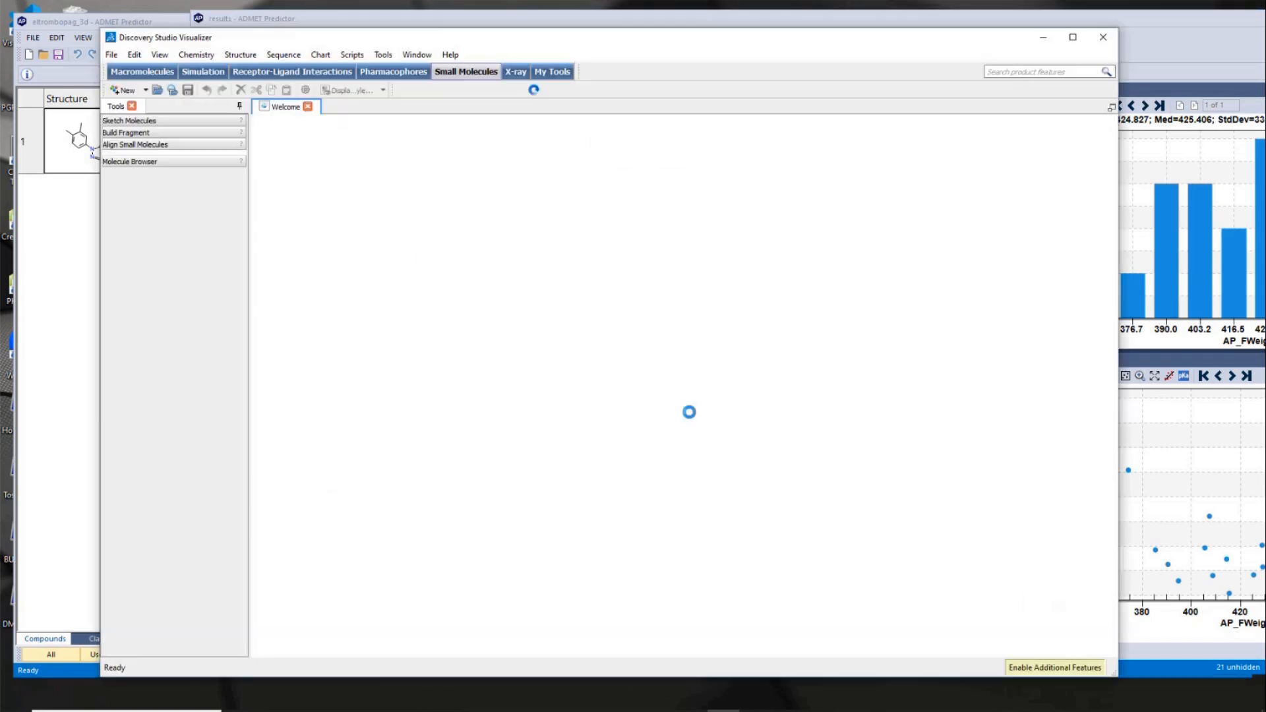
{"action": "left_click", "coordinate": [377, 159]}
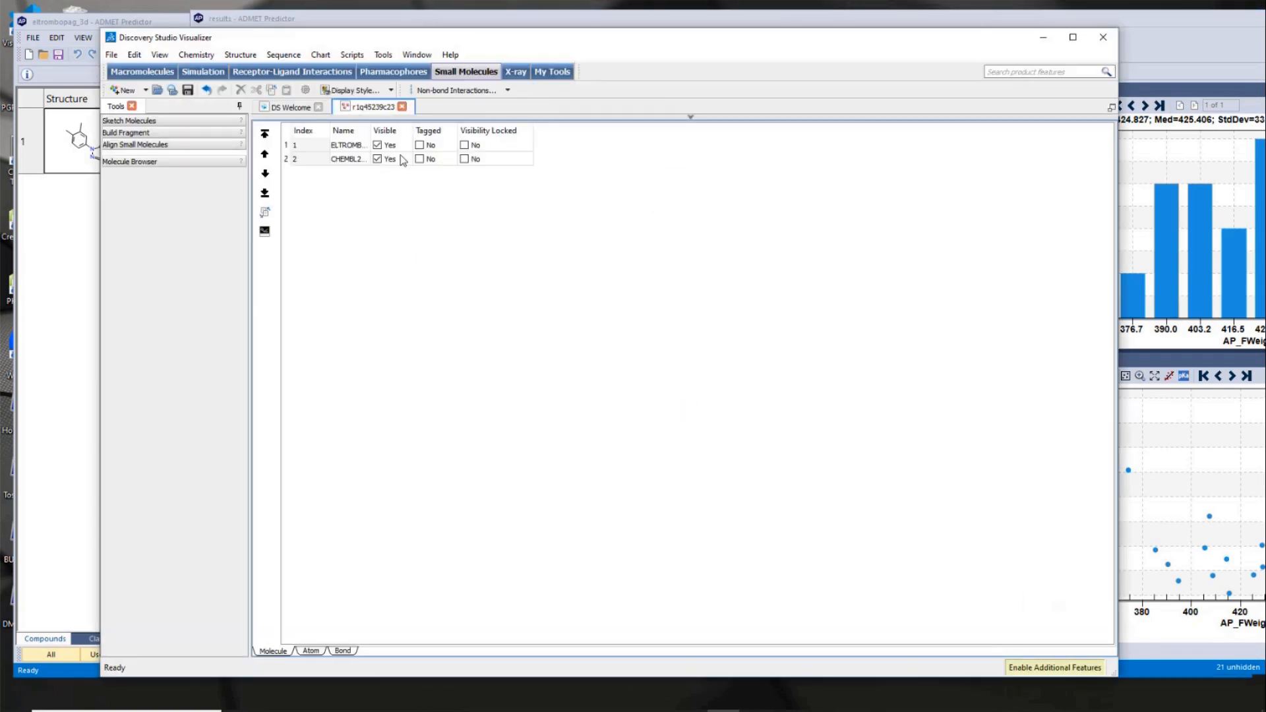
{"action": "left_click", "coordinate": [690, 117]}
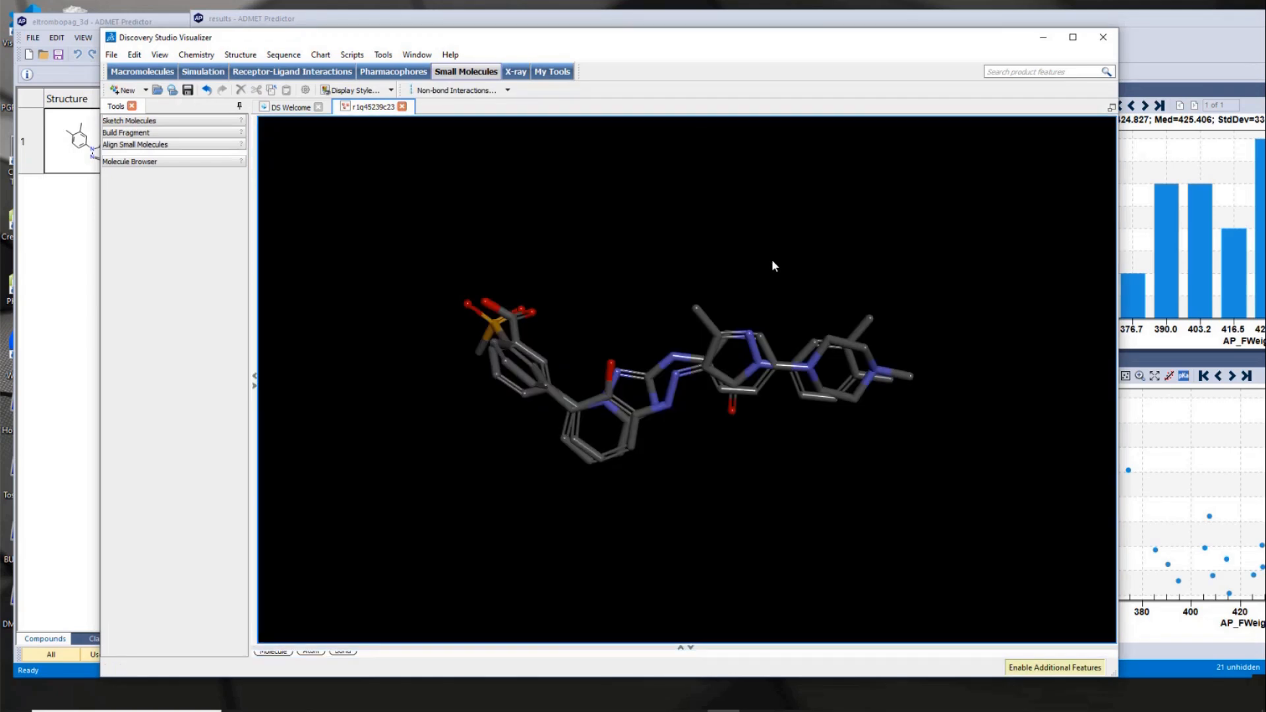
Examine the 3D overlay of the sixth-ranked hit and eltrombopag from several angles, and close the visualizer without saving.
{"action": "scroll", "coordinate": [772, 263], "scroll_direction": "up", "scroll_amount": 1}
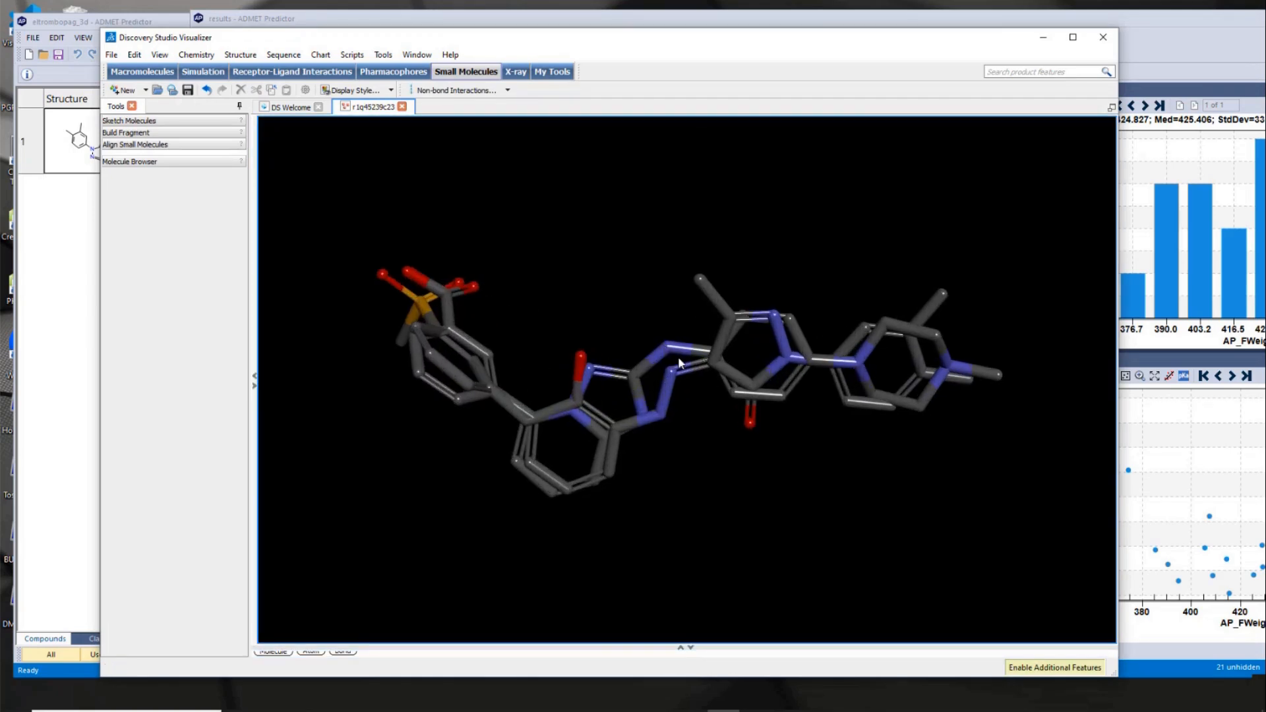
{"action": "left_click_drag", "start_coordinate": [591, 272], "coordinate": [692, 237]}
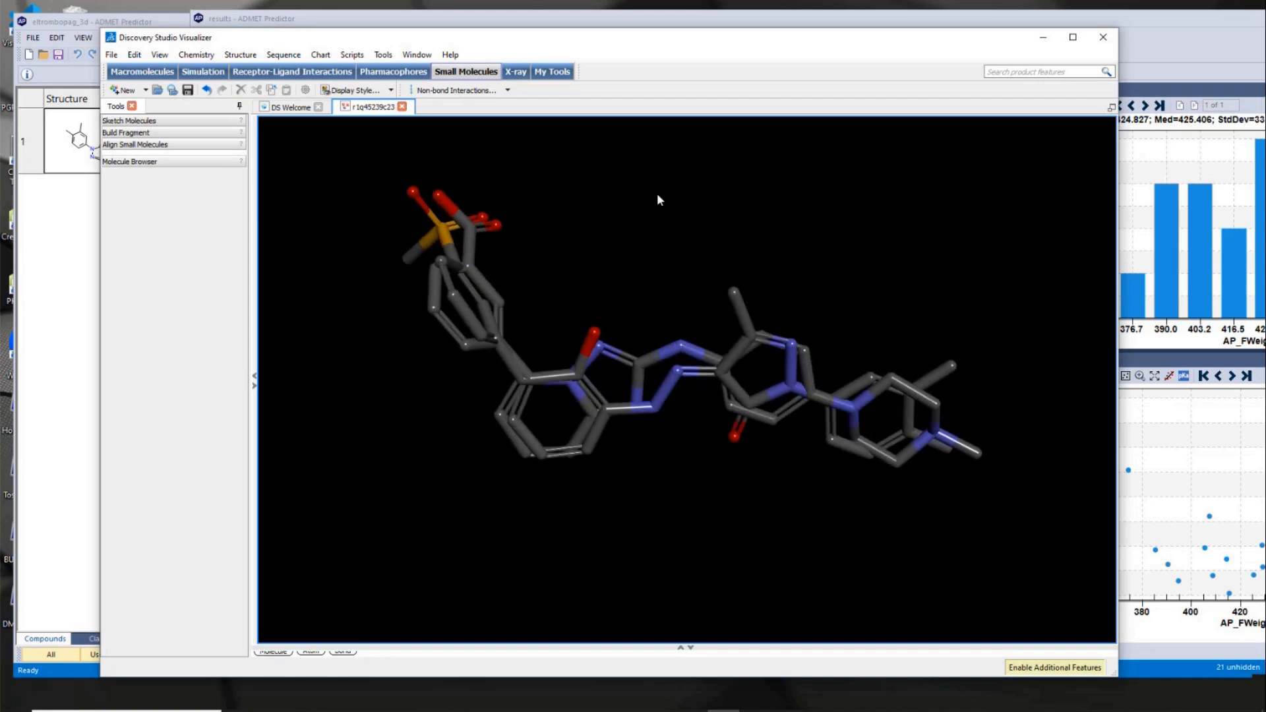
{"action": "left_click_drag", "start_coordinate": [657, 197], "coordinate": [579, 249]}
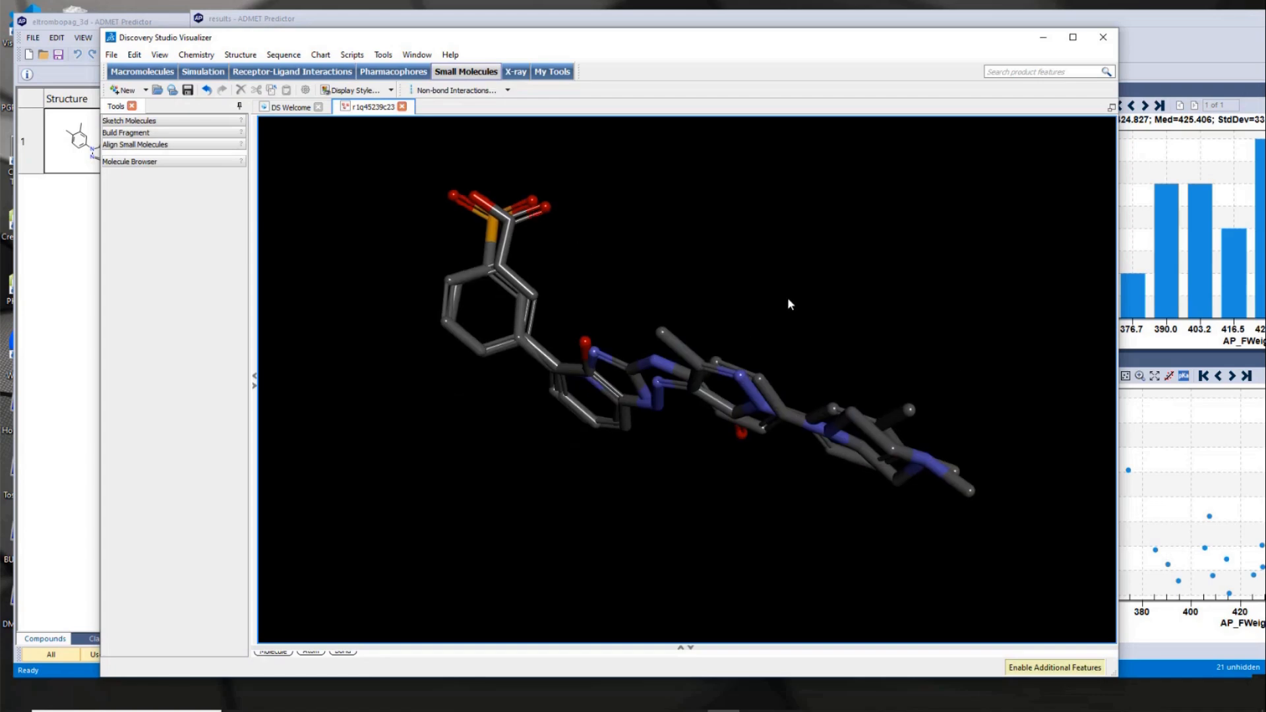
{"action": "left_click_drag", "start_coordinate": [789, 302], "coordinate": [857, 228]}
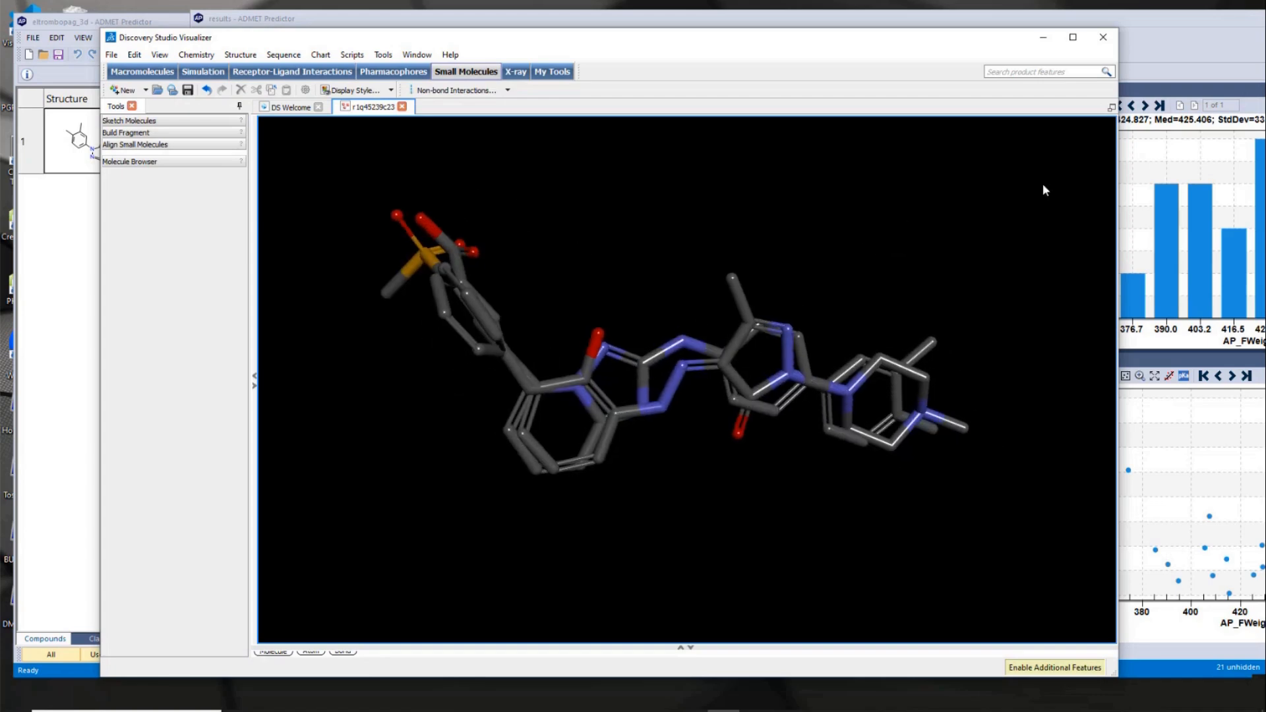
{"action": "left_click", "coordinate": [1103, 37]}
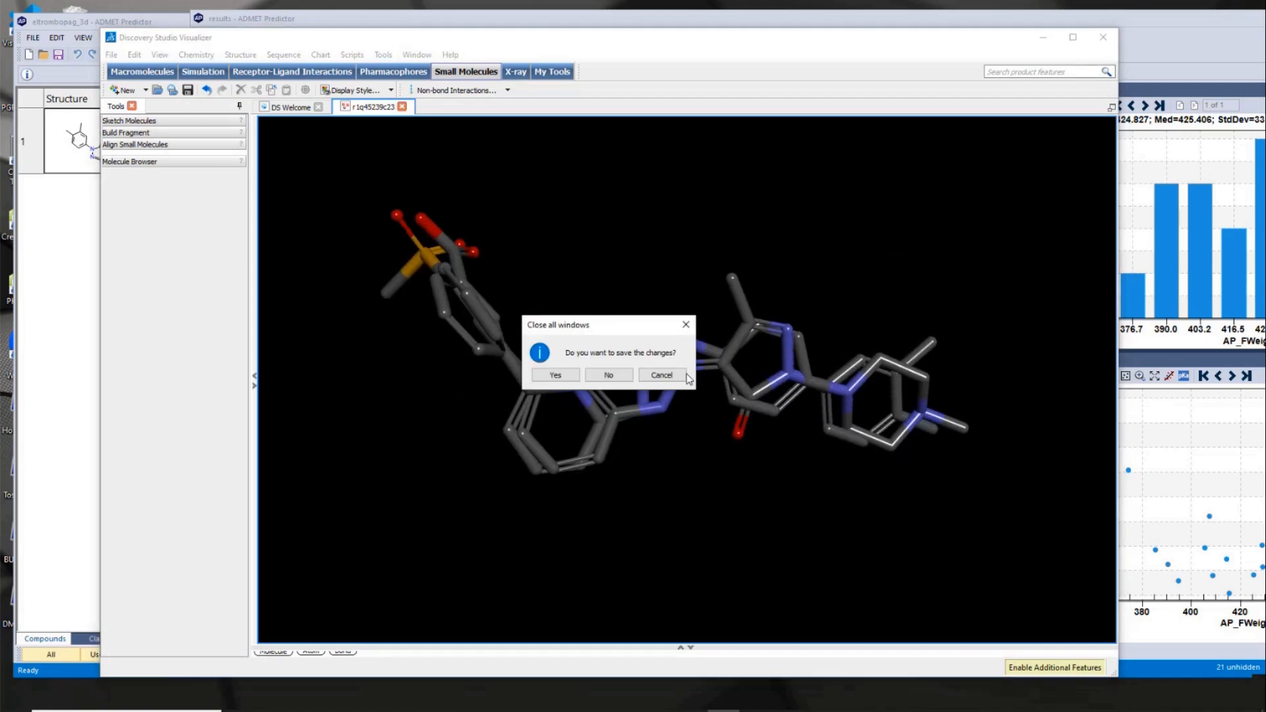
{"action": "left_click", "coordinate": [609, 375]}
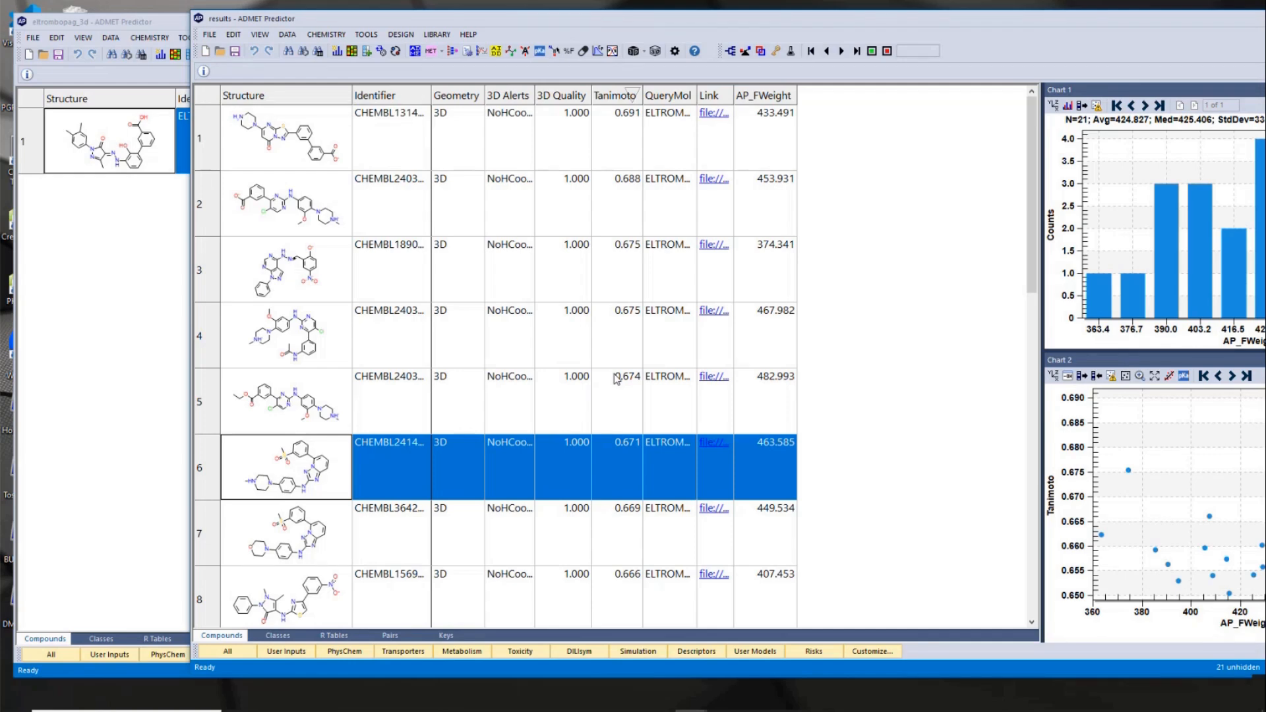